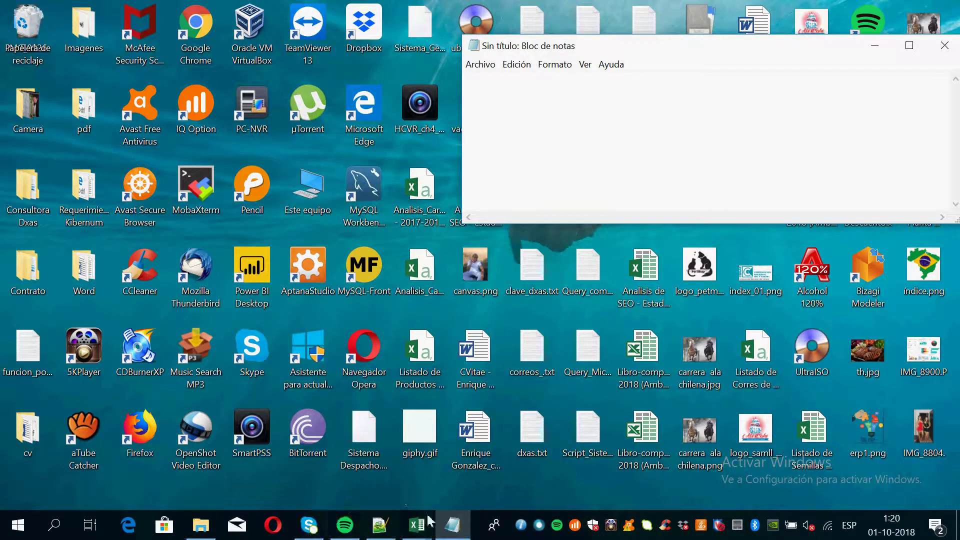
# Step: Bring up the RISEBI.xlsm workbook and move the Notepad window lower and to the right
pyautogui.click(395, 483)
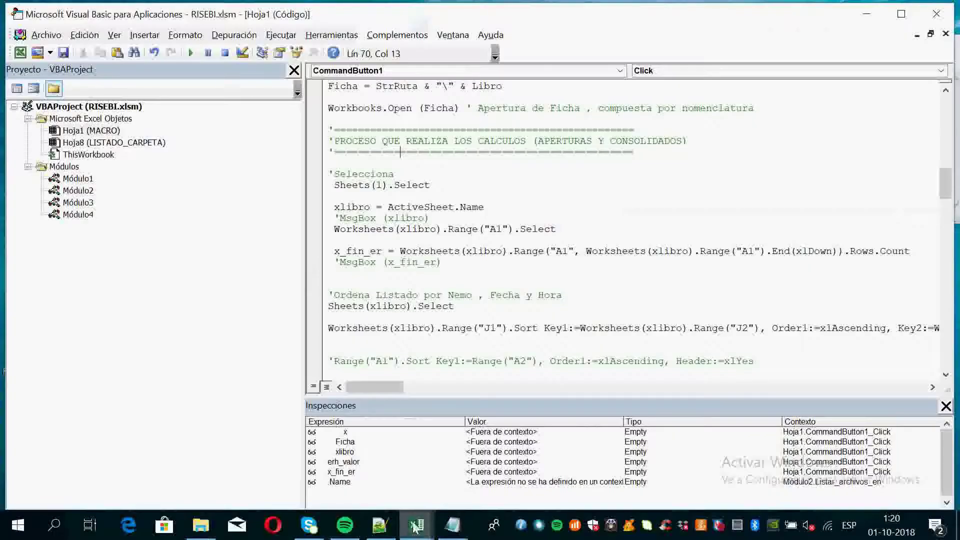
pyautogui.moveTo(416, 525)
pyautogui.click(431, 490)
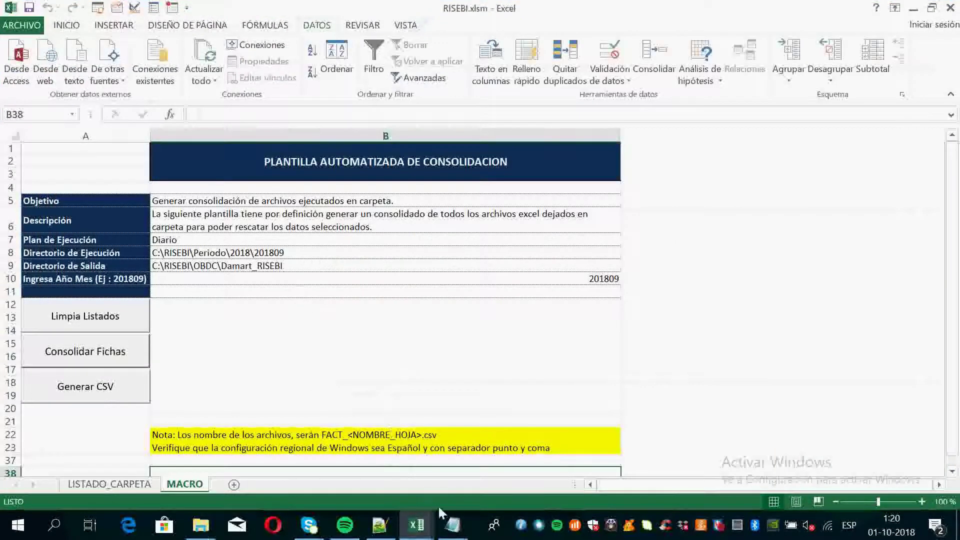
pyautogui.click(452, 524)
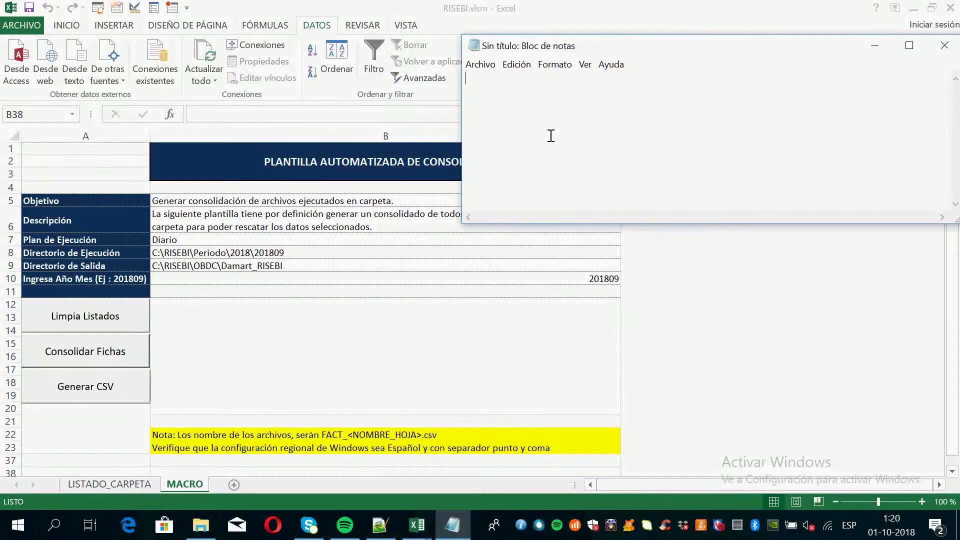
pyautogui.moveTo(520, 50)
pyautogui.mouseDown()
pyautogui.moveTo(544, 151)
pyautogui.moveTo(530, 158)
pyautogui.mouseUp()
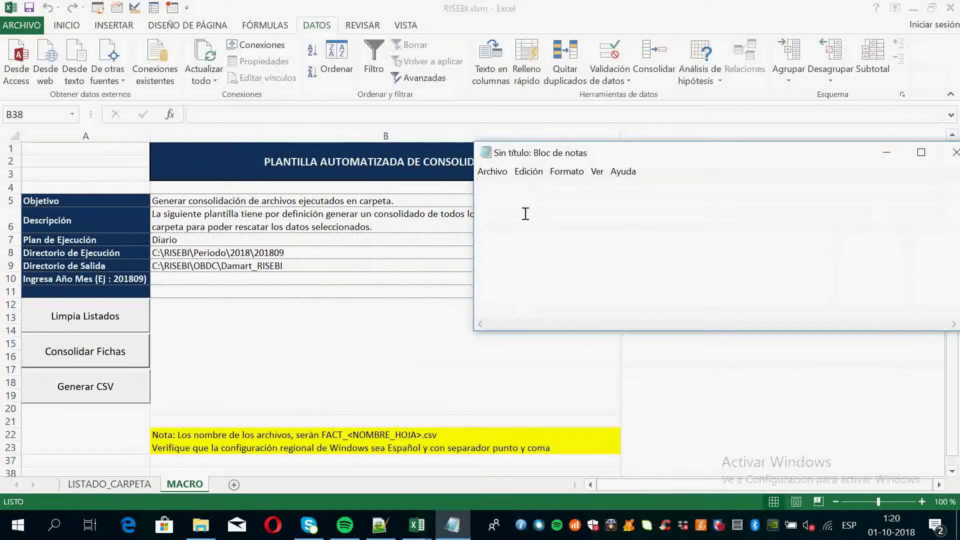
# Step: Write a note that the macro runs and consolidates the files found in the Ruta folder
pyautogui.write('La Macros q')
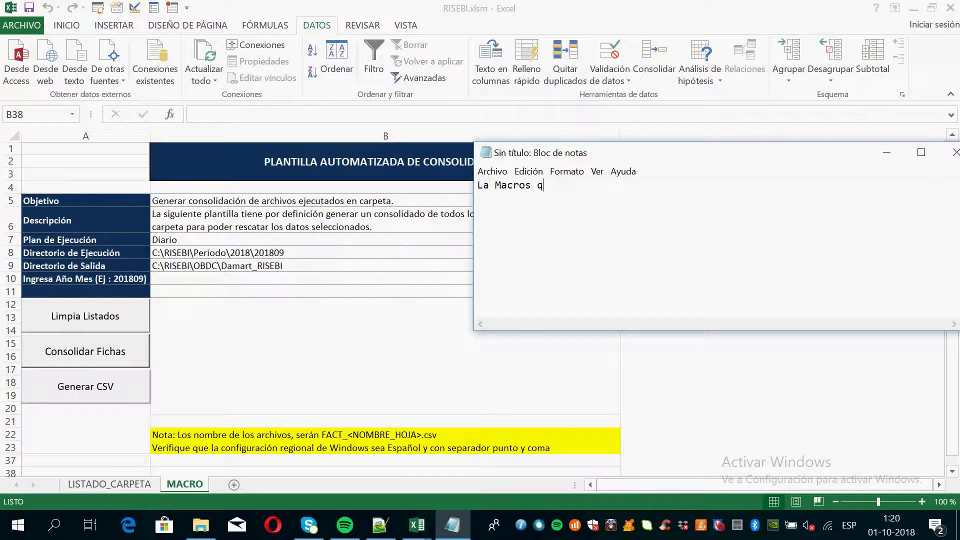
pyautogui.write('ue esta ')
pyautogui.write('crea')
pyautogui.write('da , permite')
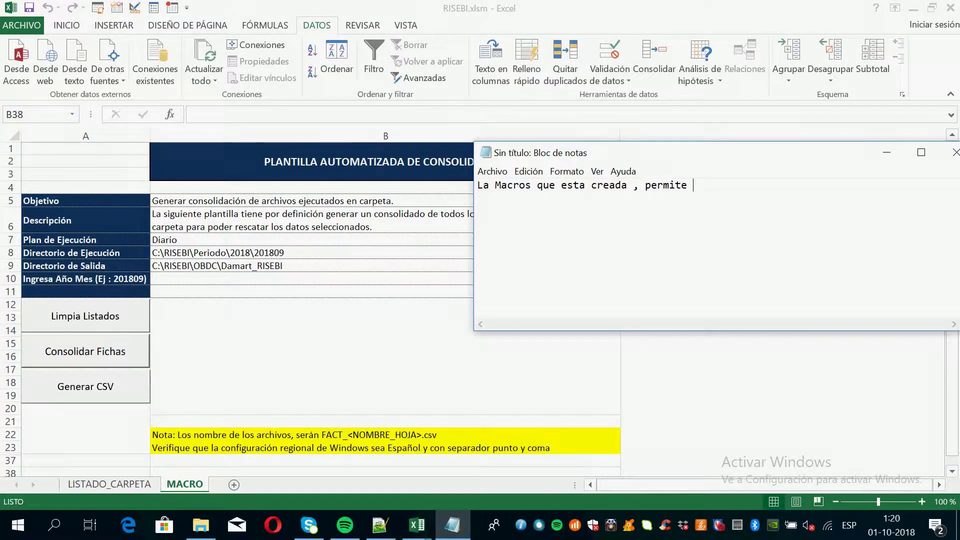
pyautogui.write(' ej')
pyautogui.write('cutar y consiolidar')
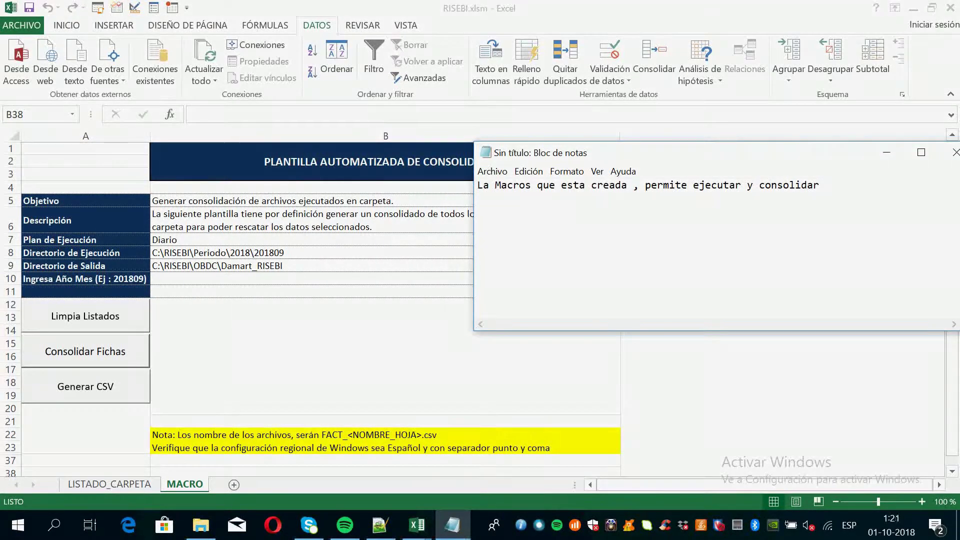
pyautogui.write(' rchivos que se ')
pyautogui.write('encuen')
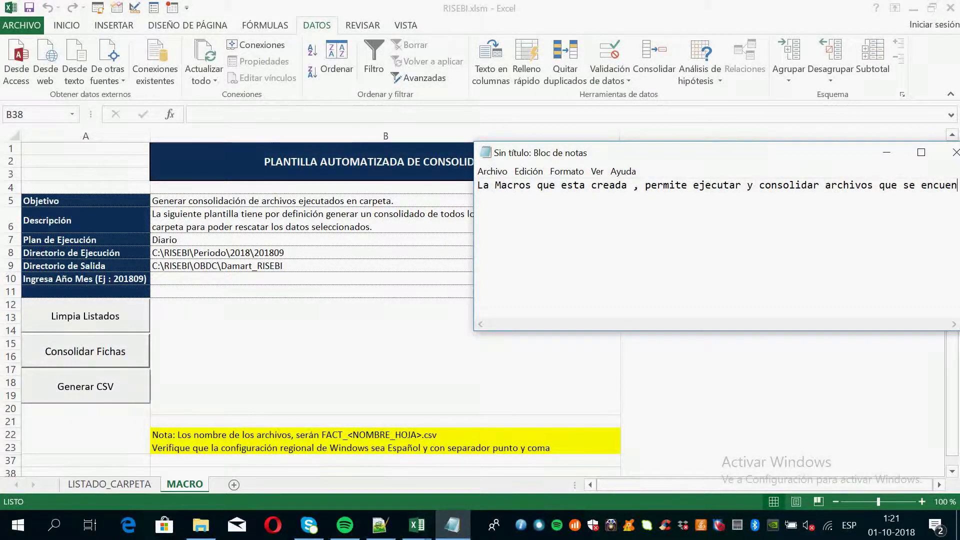
pyautogui.press('BackSpace')
pyautogui.press('BackSpace')
pyautogui.press('BackSpace')
pyautogui.press('BackSpace')
pyautogui.press('BackSpace')
pyautogui.write('ncuentre en ')
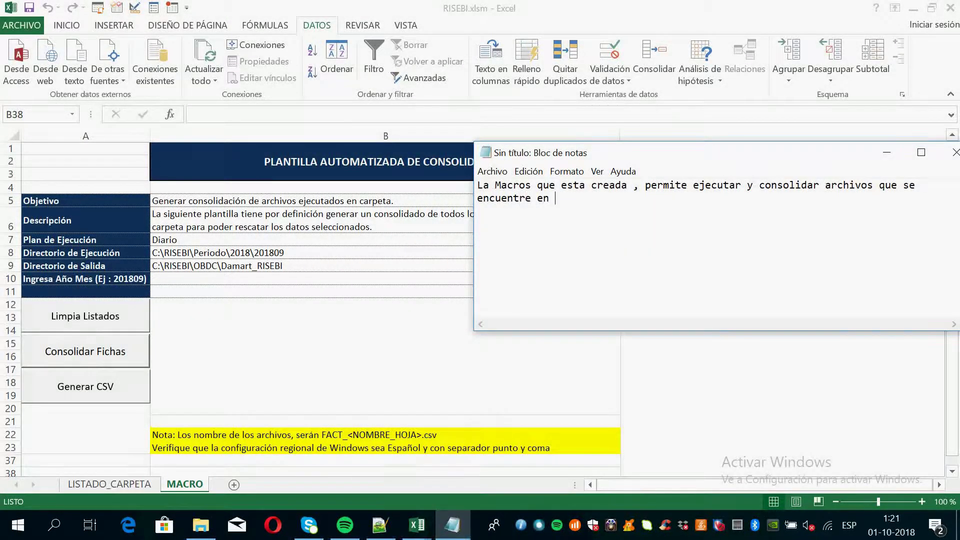
pyautogui.write('carpeta de Ruta')
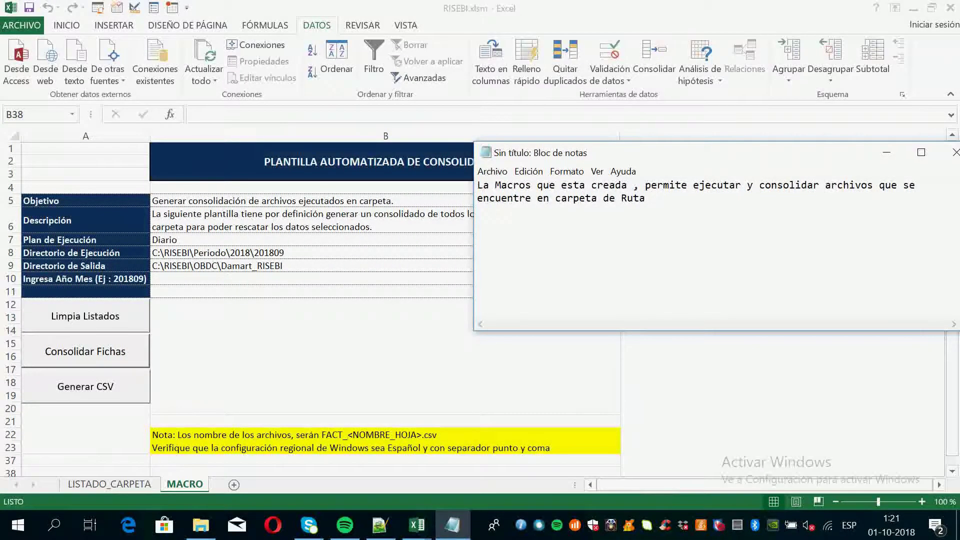
# Step: Select the execution directory path in row 8, then return to Notepad
pyautogui.click(203, 257)
pyautogui.moveTo(203, 256)
pyautogui.mouseDown()
pyautogui.moveTo(128, 256)
pyautogui.moveTo(210, 256)
pyautogui.mouseUp()
pyautogui.click(452, 525)
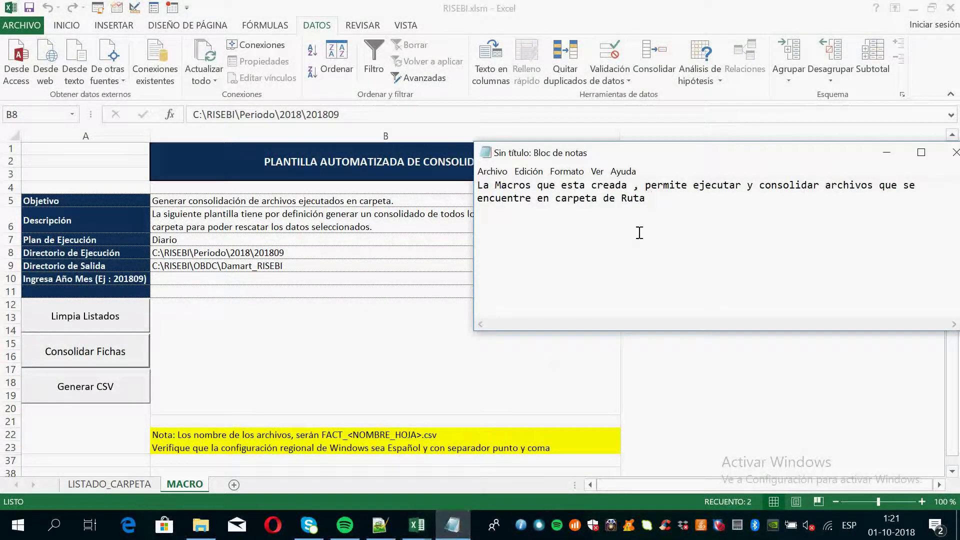
# Step: Clear the note and explain that files to execute must be left in the execution directory
pyautogui.write('.')
pyautogui.press('BackSpace')
pyautogui.hotkey('ctrl', 'a')
pyautogui.press('Delete')
pyautogui.write('Existe un directorio de ejecuci')
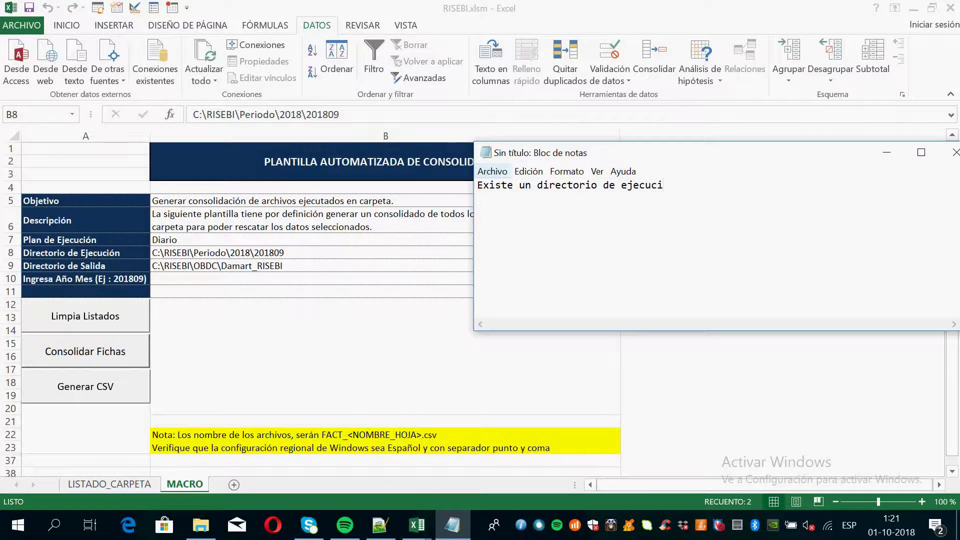
pyautogui.write('ón, e')
pyautogui.write('s donde deben dejarse los archivos a')
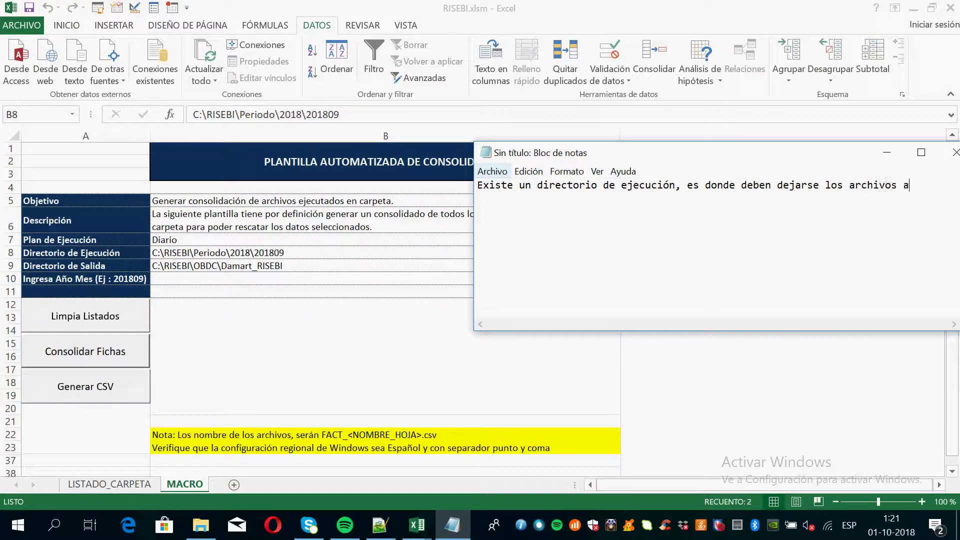
pyautogui.press('Return')
pyautogui.write('jecutar')
pyautogui.write(', observe')
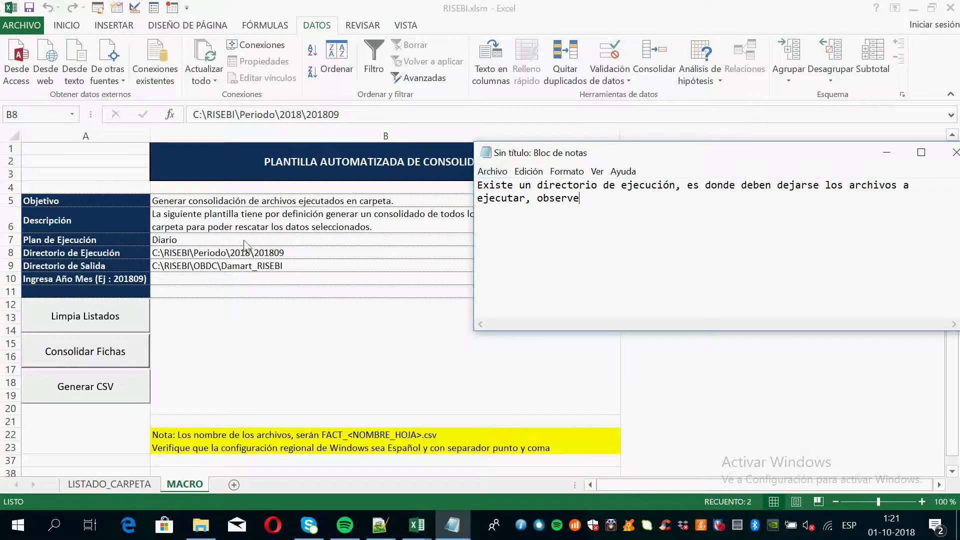
pyautogui.click(297, 255)
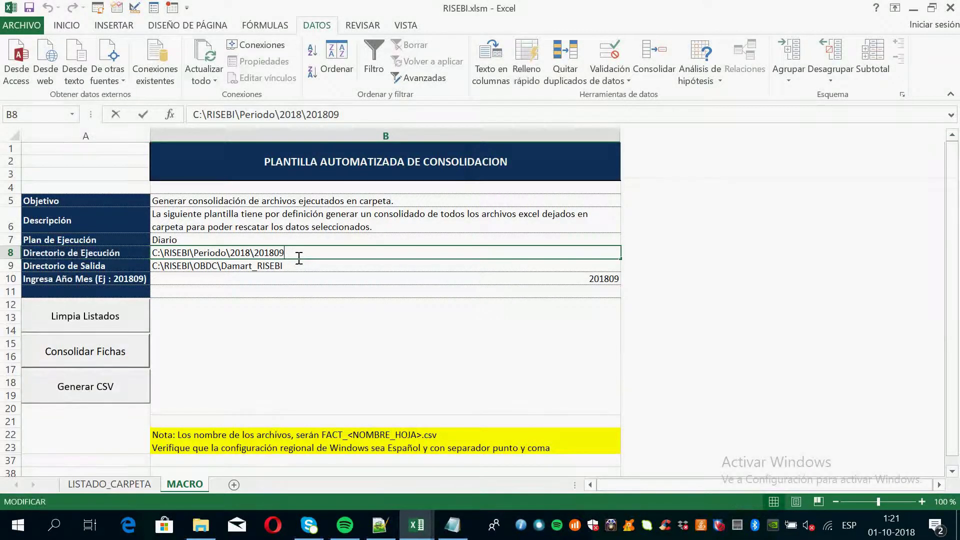
# Step: Take the B8 execution path and open that 201809 folder in File Explorer
pyautogui.doubleClick(296, 255)
pyautogui.moveTo(295, 253); pyautogui.dragTo(157, 262)
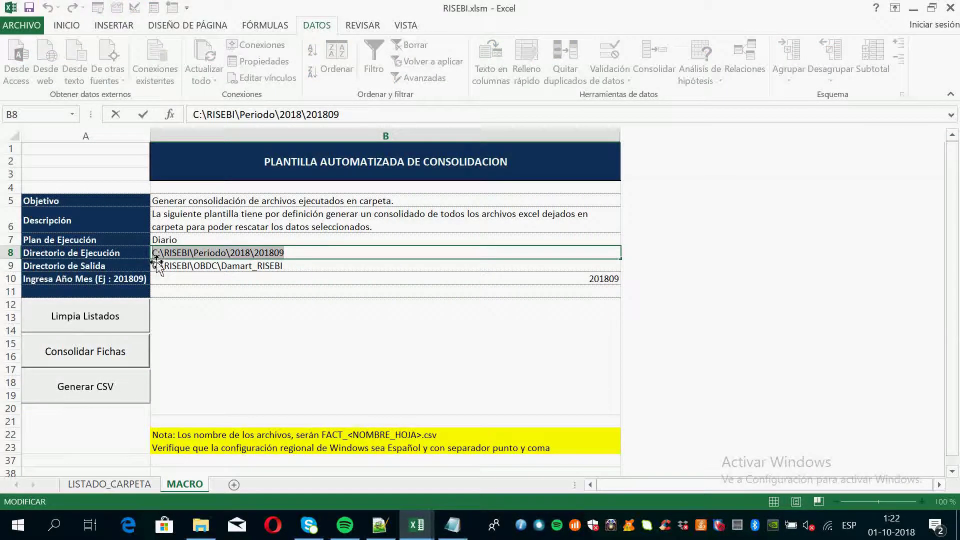
pyautogui.press('Return')
pyautogui.click(202, 524)
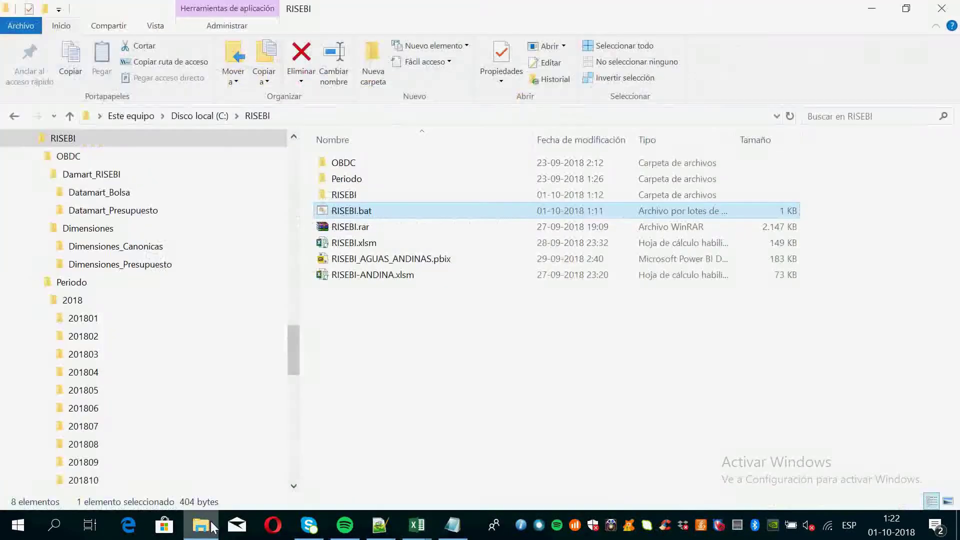
pyautogui.click(287, 117)
pyautogui.write('C:\\RISEBI\\Periodo\\2018\\201809')
pyautogui.press('Return')
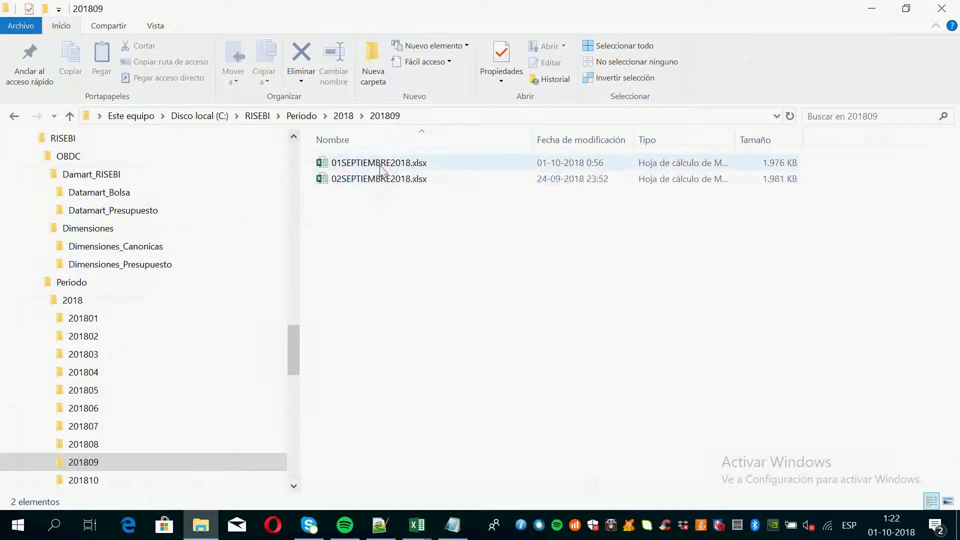
# Step: Open and view 01SEPTIEMBRE2018.xlsx and 02SEPTIEMBRE2018.xlsx, then return to Notepad
pyautogui.doubleClick(370, 165)
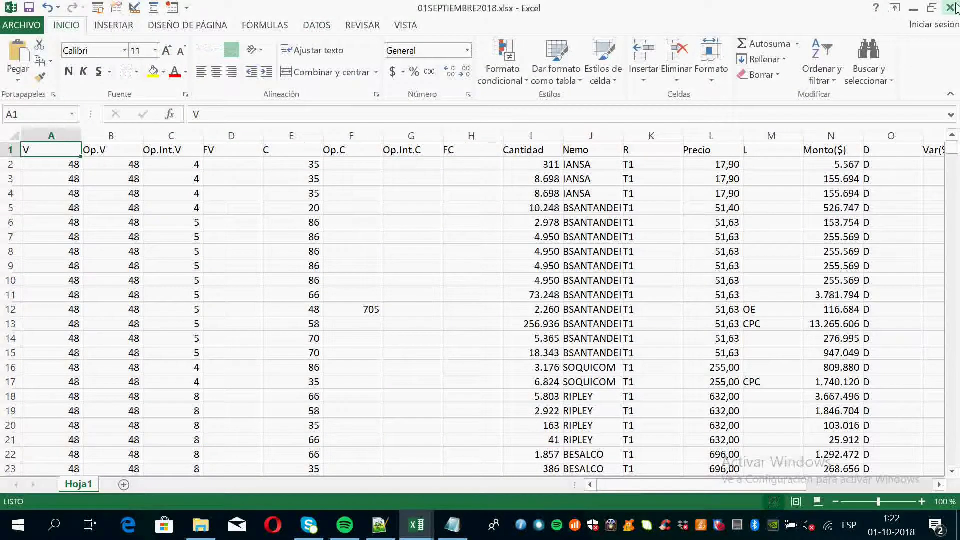
pyautogui.click(949, 7)
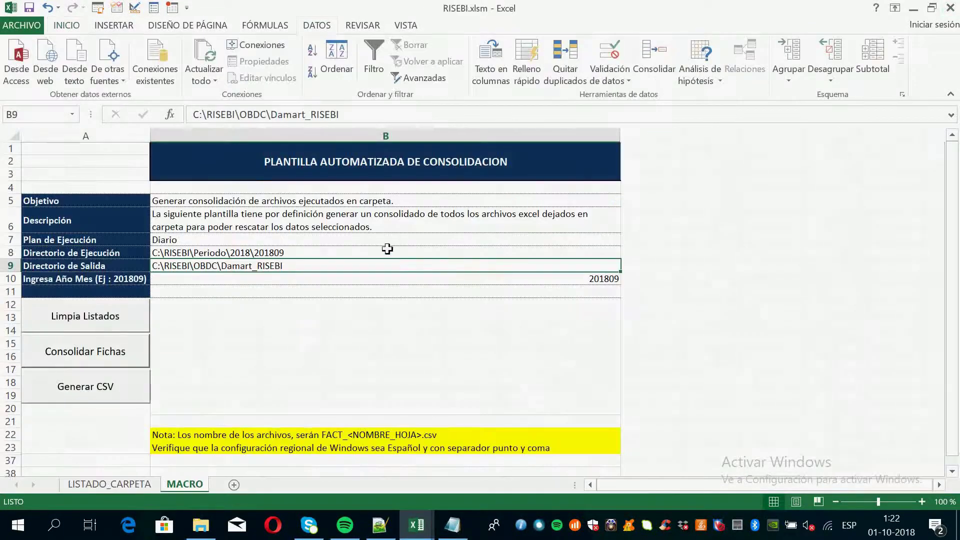
pyautogui.hotkey('alt', 'Tab')
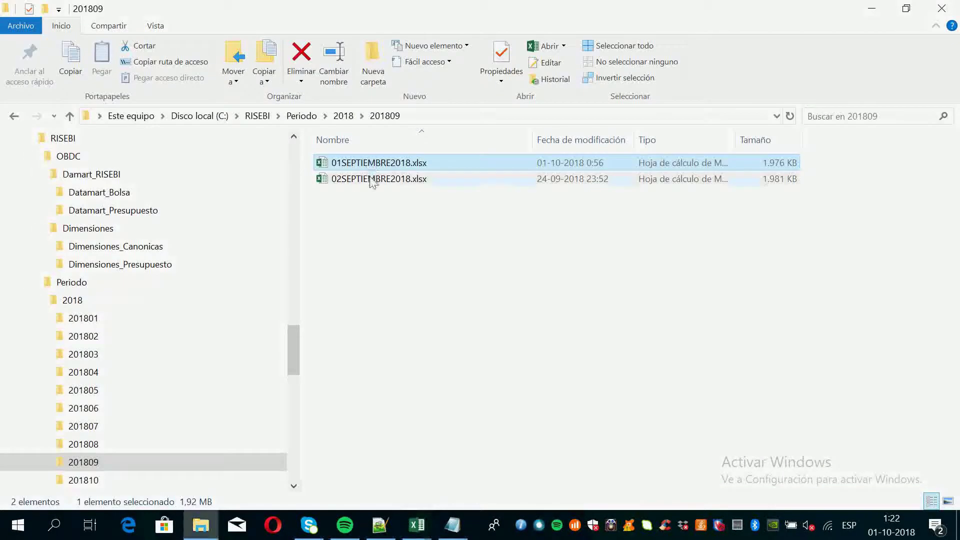
pyautogui.doubleClick(372, 179)
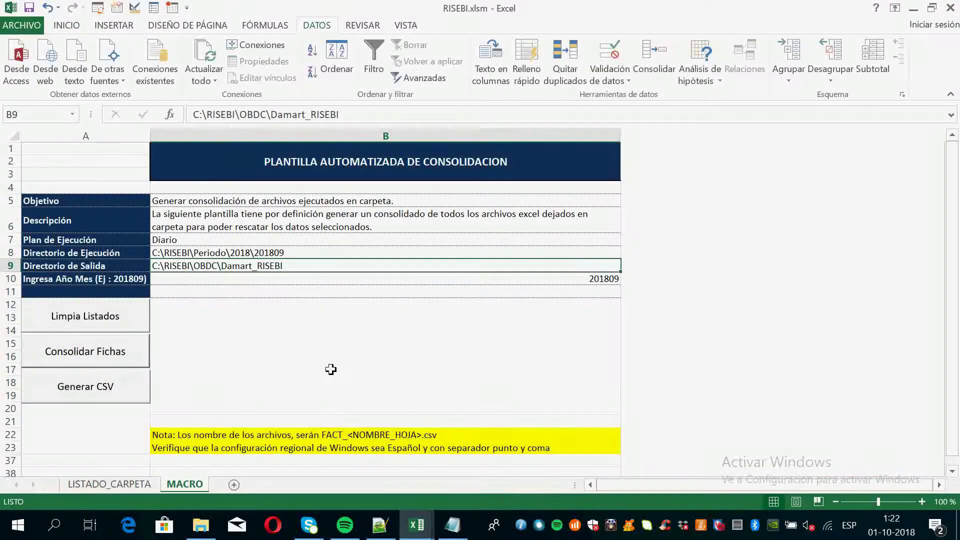
pyautogui.click(452, 525)
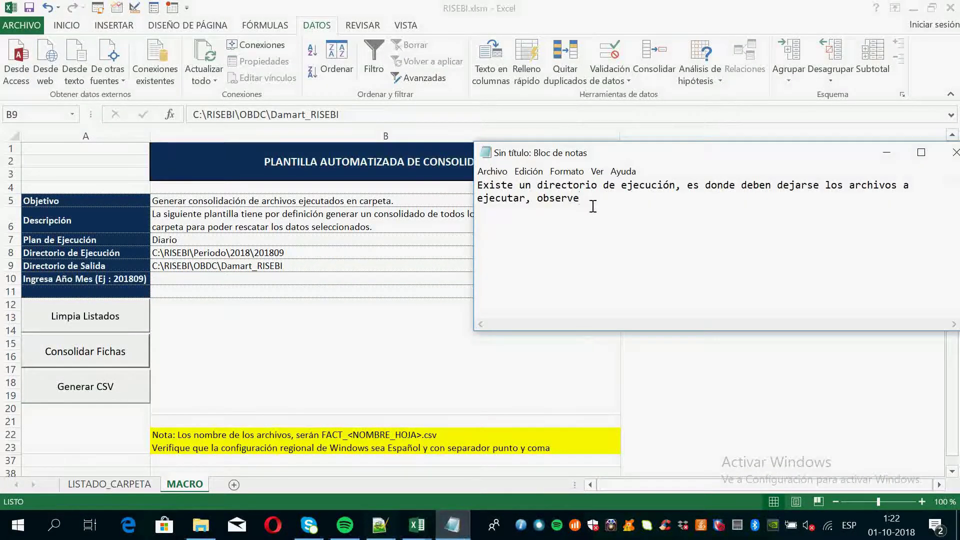
# Step: Add to the note that the macro will run every file found in the route
pyautogui.press('Up')
pyautogui.write('.')
pyautogui.press('BackSpace')
pyautogui.press('BackSpace')
pyautogui.click(610, 220)
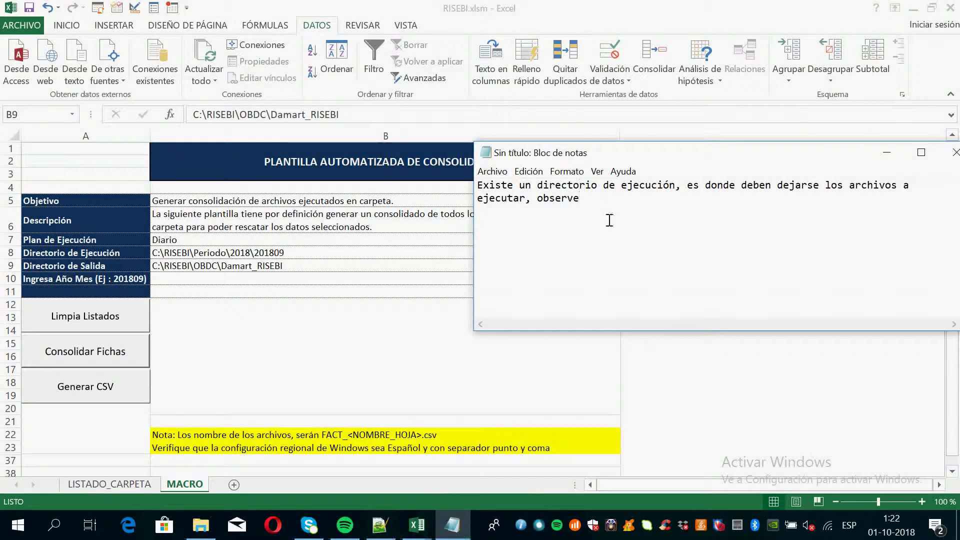
pyautogui.write('La Macro')
pyautogui.press('BackSpace')
pyautogui.press('BackSpace')
pyautogui.press('BackSpace')
pyautogui.write('cr')
pyautogui.write('os ')
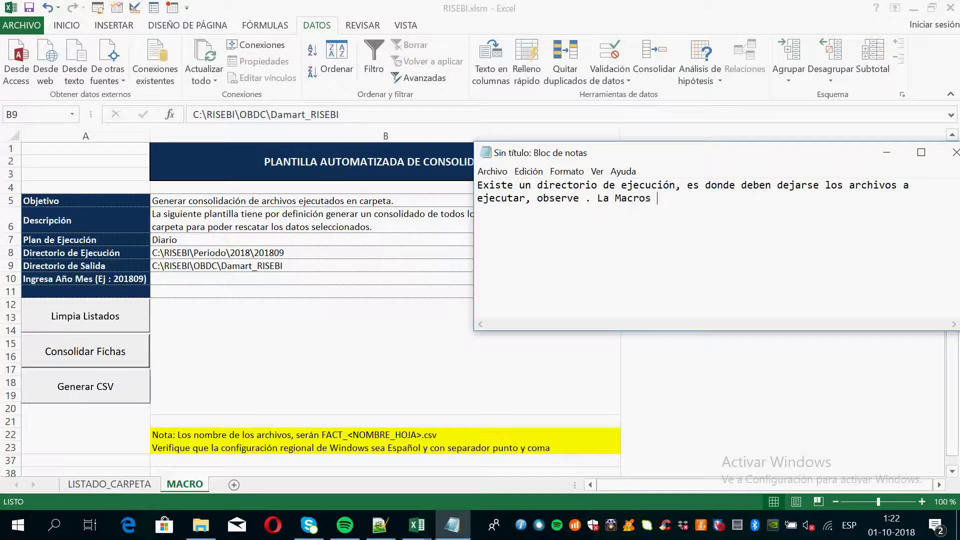
pyautogui.write('ejecutará ')
pyautogui.write('cada ar')
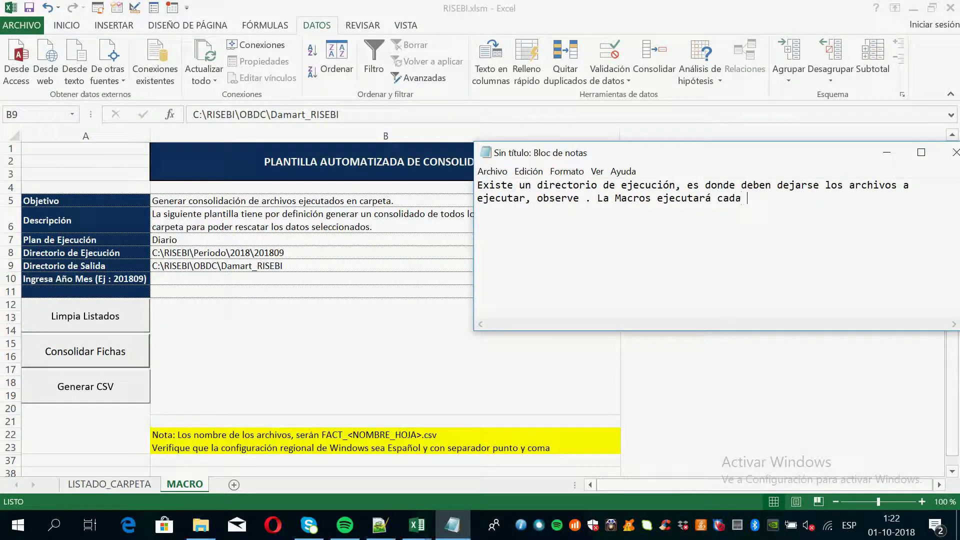
pyautogui.write('chivo que se encuentre en la ruta.')
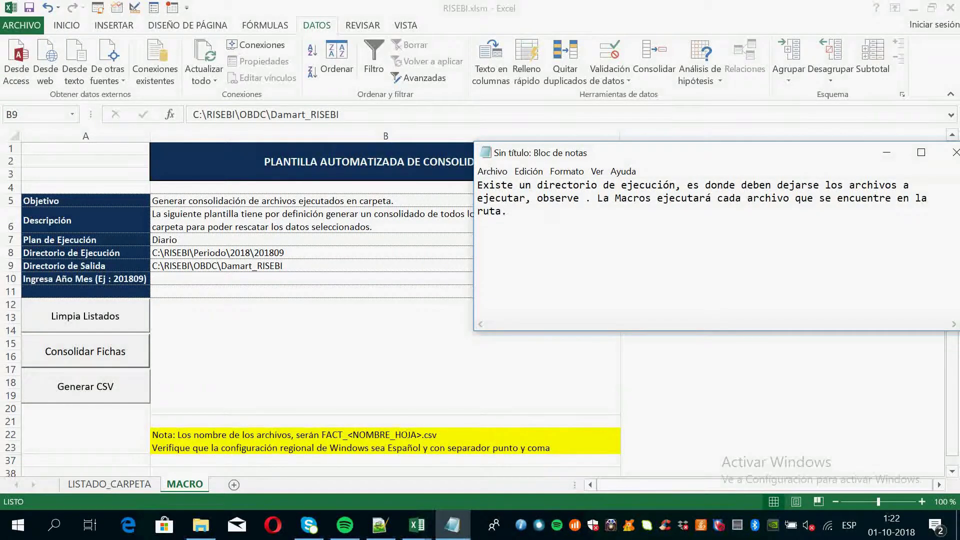
# Step: Check cell B8, then add 'Presione Consolidar Fichas' to the note
pyautogui.hotkey('alt', 'Tab')
pyautogui.click(305, 257)
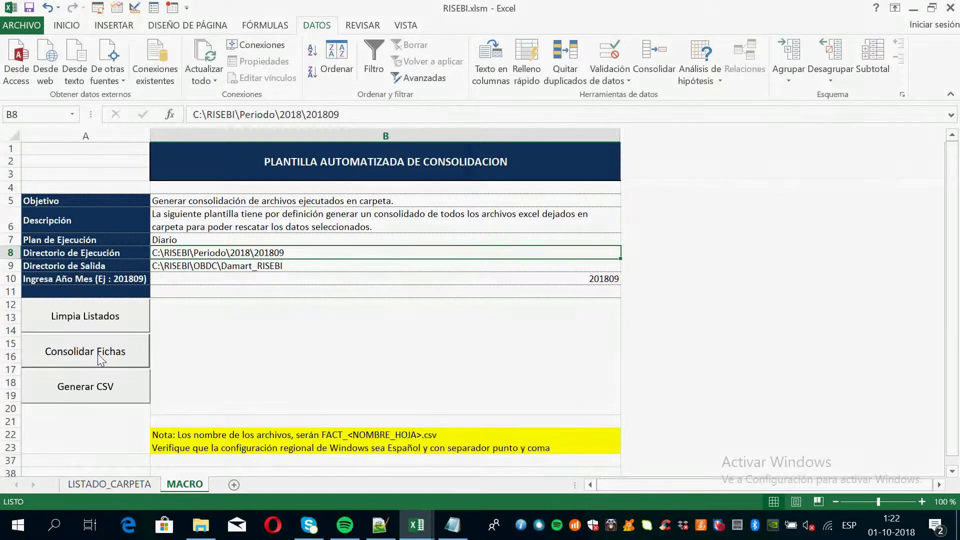
pyautogui.hotkey('alt', 'Tab')
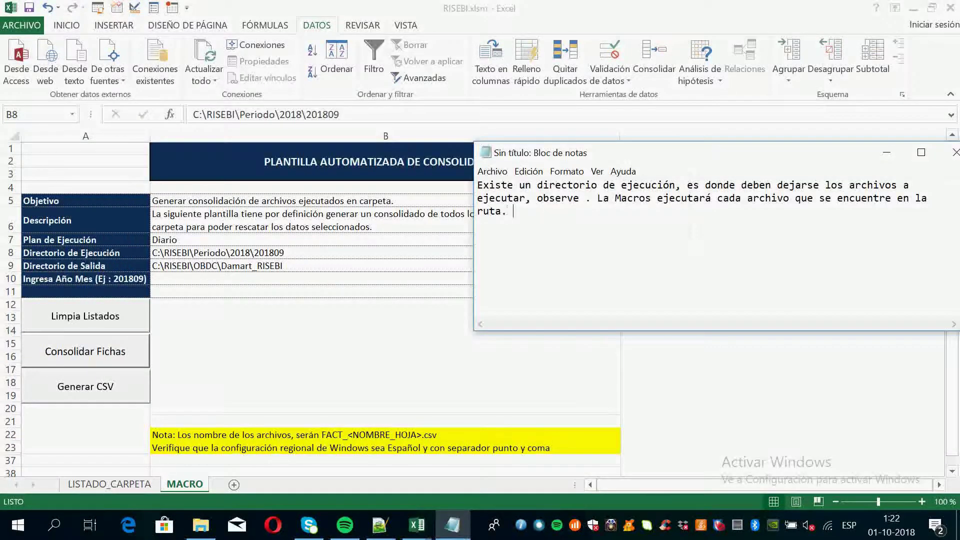
pyautogui.write('Pr')
pyautogui.press('BackSpace')
pyautogui.press('BackSpace')
pyautogui.write('Presio')
pyautogui.press('BackSpace')
pyautogui.press('BackSpace')
pyautogui.press('BackSpace')
pyautogui.write('esione C')
pyautogui.write('onsolidar Fichas')
pyautogui.hotkey('alt', 'Tab')
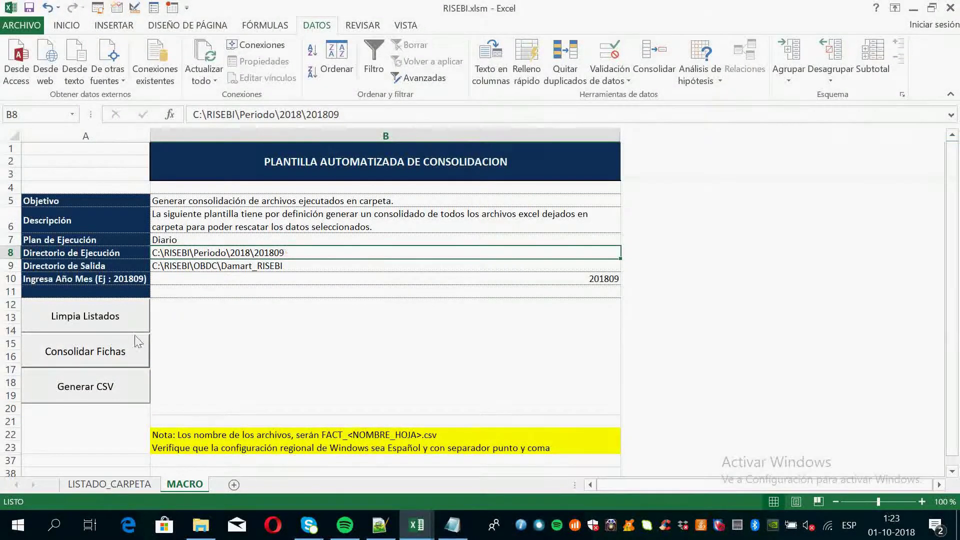
# Step: Run Consolidar Fichas and note that loading time depends on the number of records
pyautogui.click(126, 356)
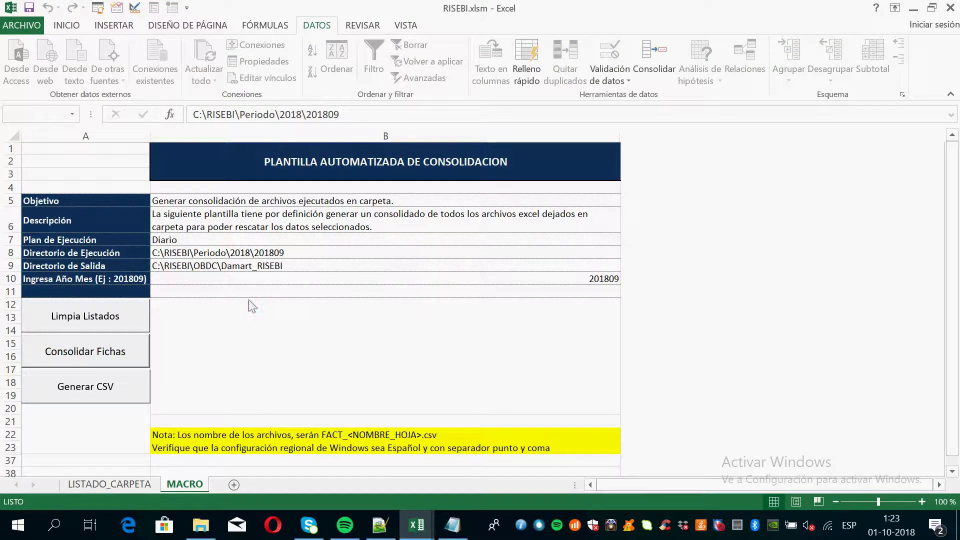
pyautogui.click(452, 525)
pyautogui.write(', dependiendo de la ')
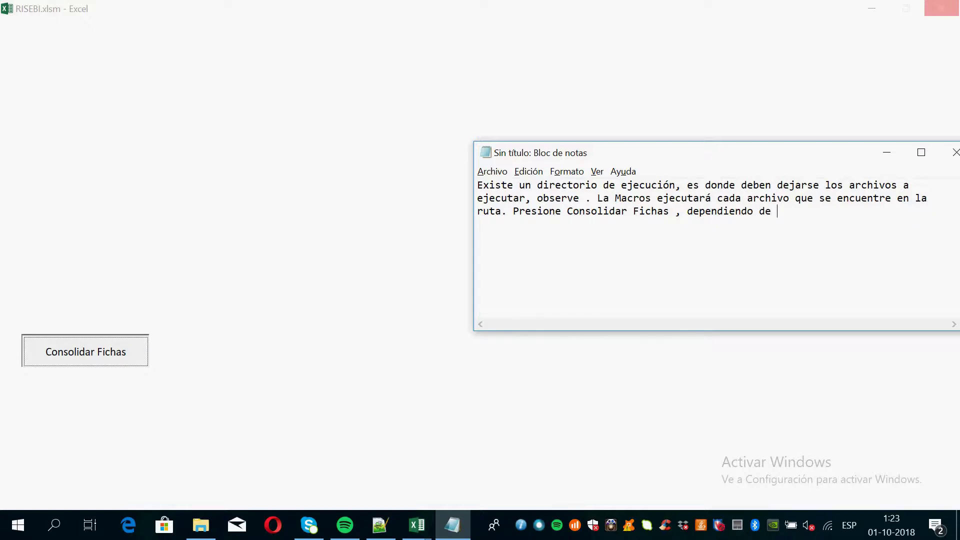
pyautogui.write('cantidad de ')
pyautogui.write('regis')
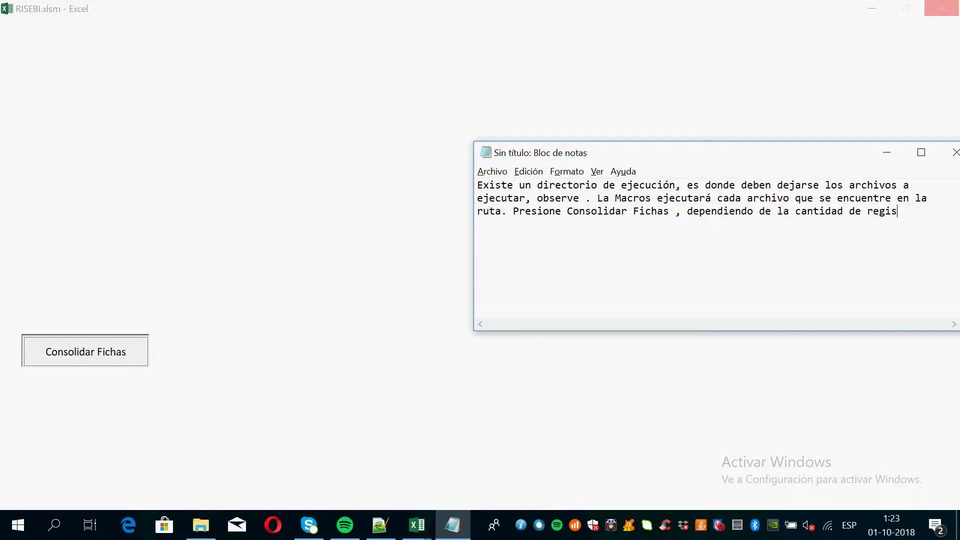
pyautogui.write('tros q')
pyautogui.write('ue tenga , ')
pyautogui.write('espere ')
pyautogui.write('que car')
pyautogui.write('ge la informacion.')
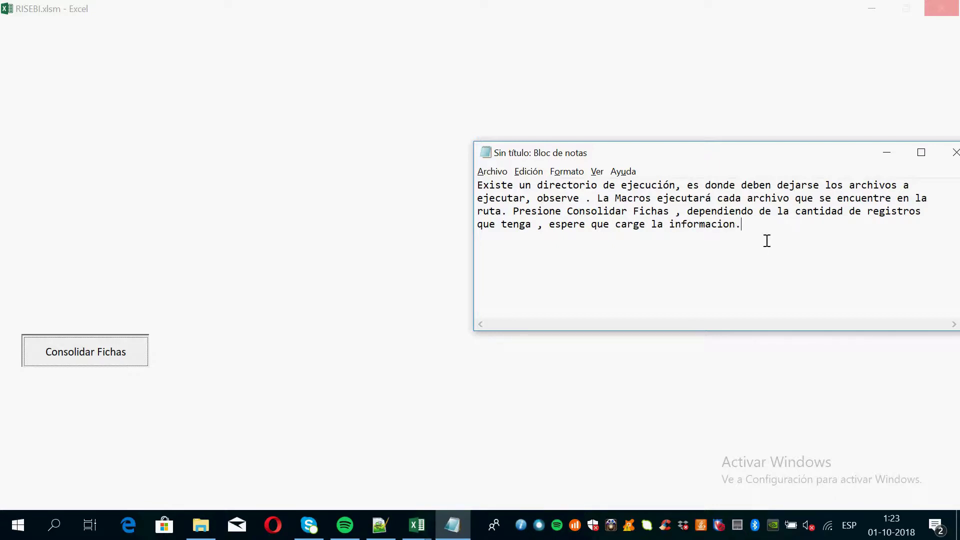
# Step: Cut all the note text and switch back to the busy Excel workbook
pyautogui.moveTo(767, 241); pyautogui.dragTo(470, 186)
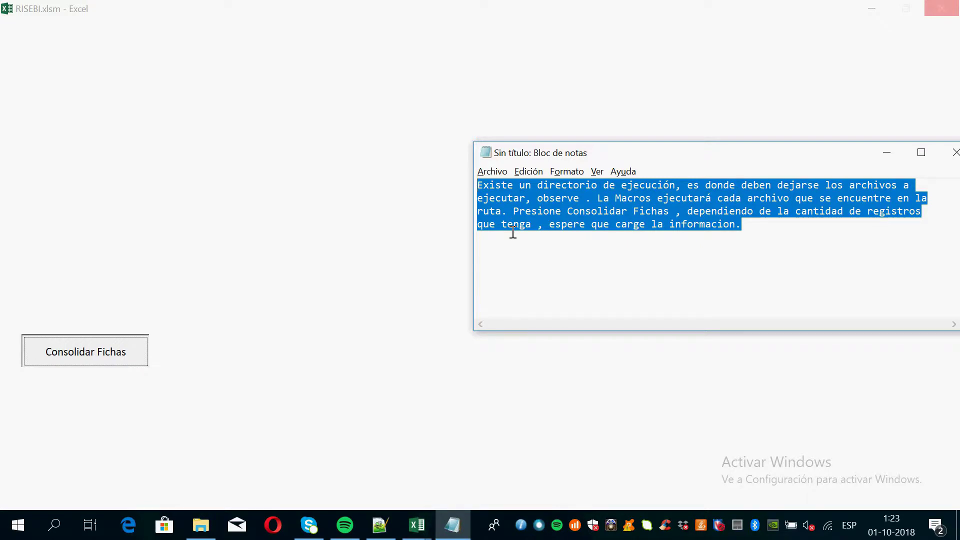
pyautogui.hotkey('ctrl', 'x')
pyautogui.hotkey('alt', 'Tab')
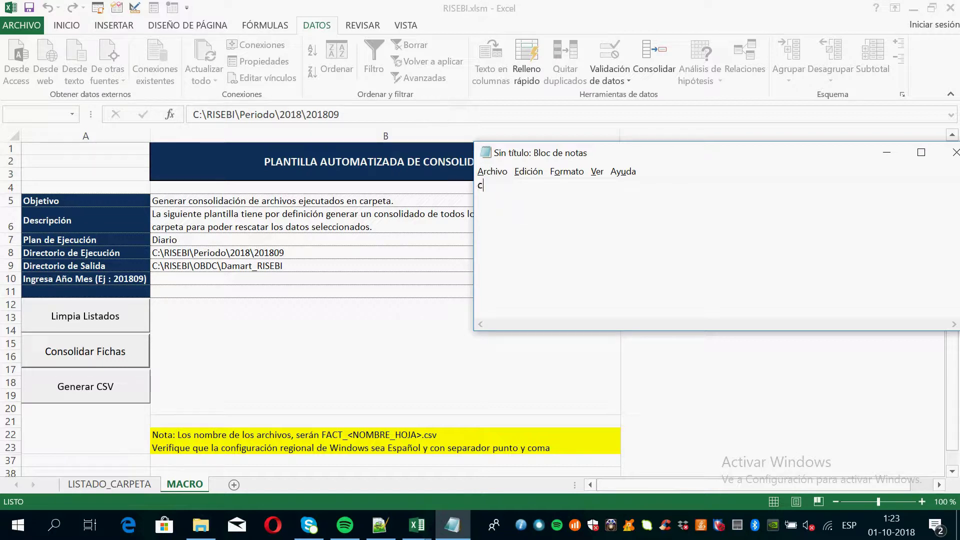
# Step: Write that the macro copies every record from each route workbook's sheets, ending with 'observe'
pyautogui.write('La Macros ')
pyautogui.write('copia')
pyautogui.press('BackSpace')
pyautogui.write('iara')
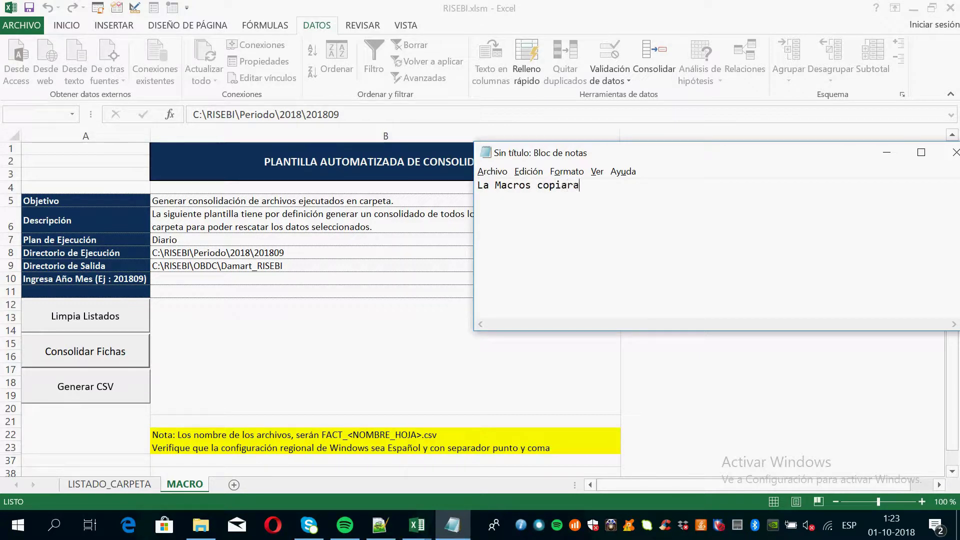
pyautogui.write(' cada registro que existan las hojas de cada excel que tenga en ruta,')
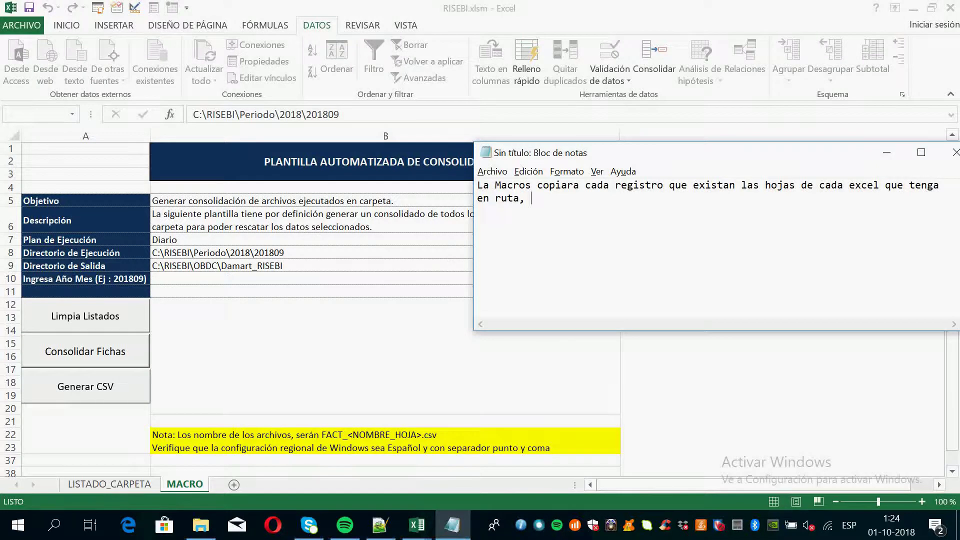
pyautogui.click(391, 289)
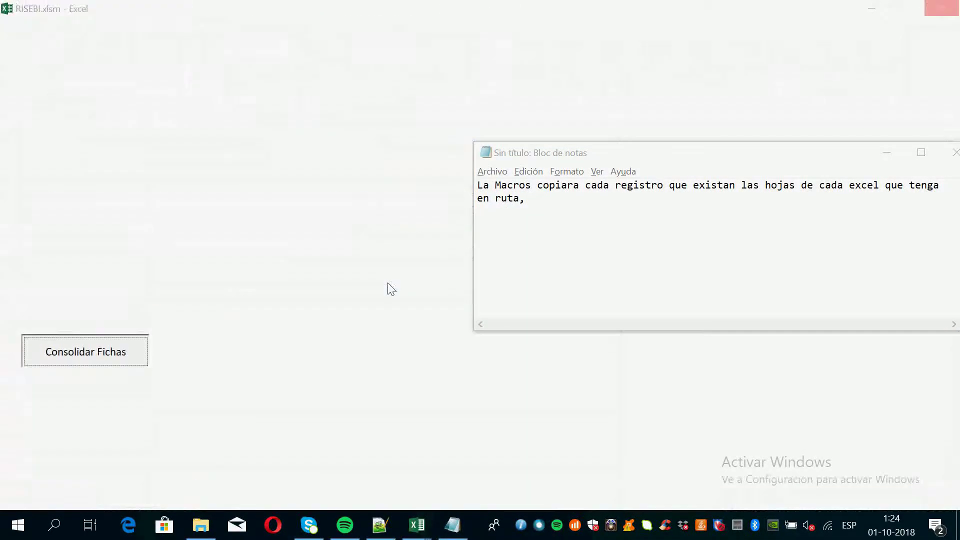
pyautogui.click(566, 216)
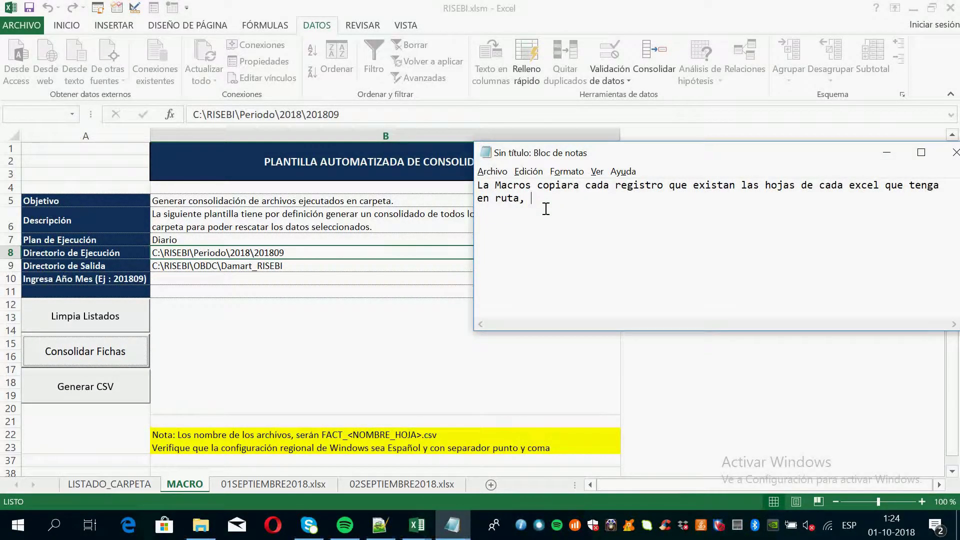
pyautogui.write('obesr')
pyautogui.press('BackSpace')
pyautogui.press('BackSpace')
pyautogui.press('BackSpace')
pyautogui.write('serve')
pyautogui.click(250, 484)
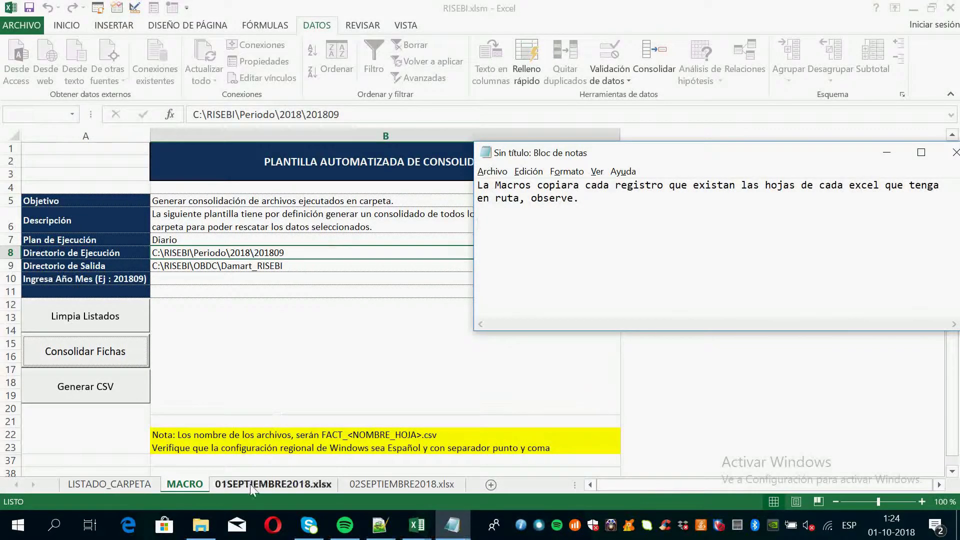
# Step: Compare the 01SEPTIEMBRE2018.xlsx and 02SEPTIEMBRE2018.xlsx sheets, then place the cursor in the notes
pyautogui.click(399, 481)
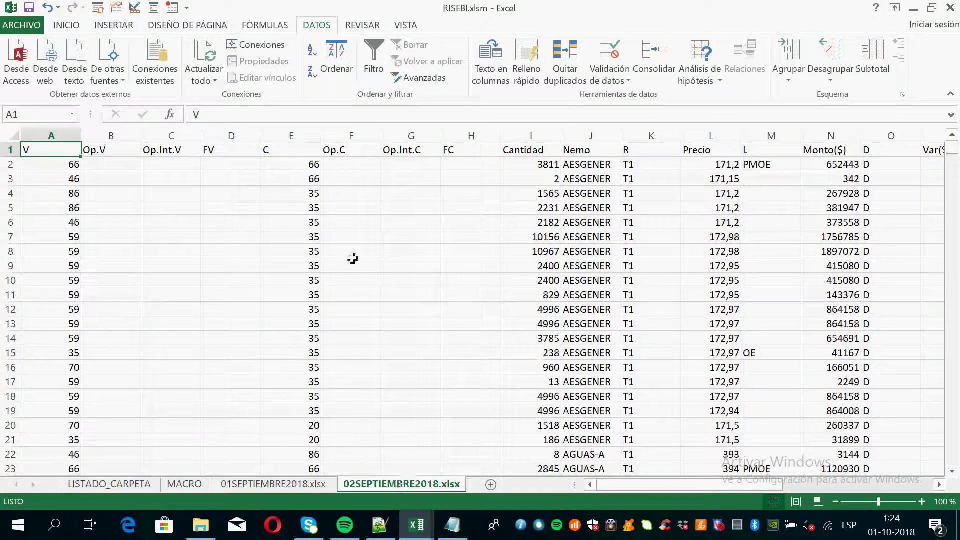
pyautogui.click(314, 484)
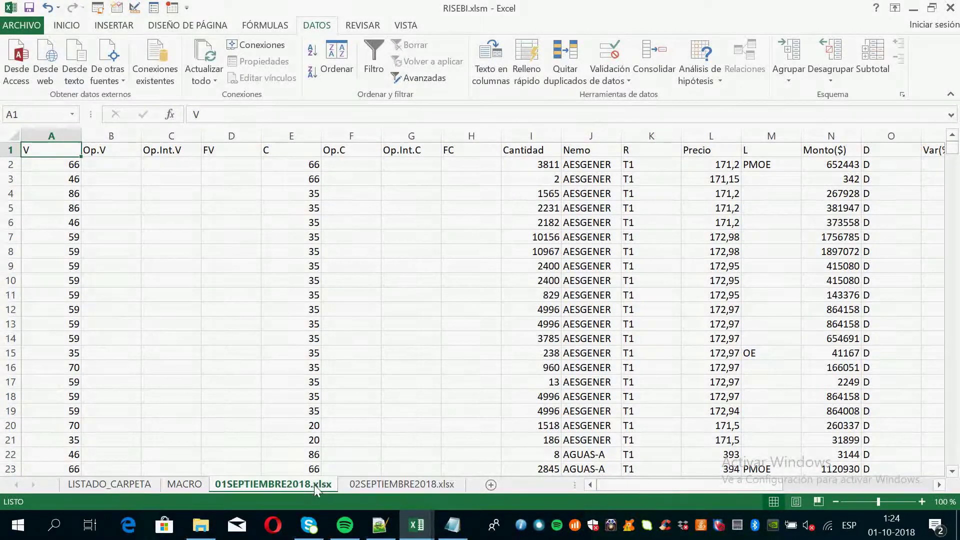
pyautogui.click(373, 485)
pyautogui.click(313, 485)
pyautogui.click(453, 525)
pyautogui.click(616, 224)
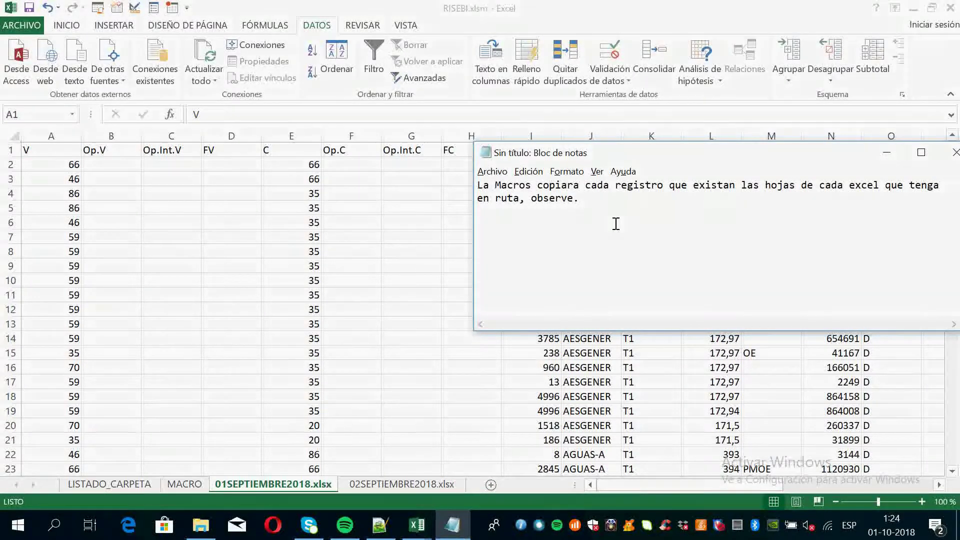
# Step: Autofit columns Z and AA to show full values, then select columns Y through AA
pyautogui.moveTo(628, 487); pyautogui.dragTo(802, 481)
pyautogui.moveTo(803, 138); pyautogui.dragTo(824, 138)
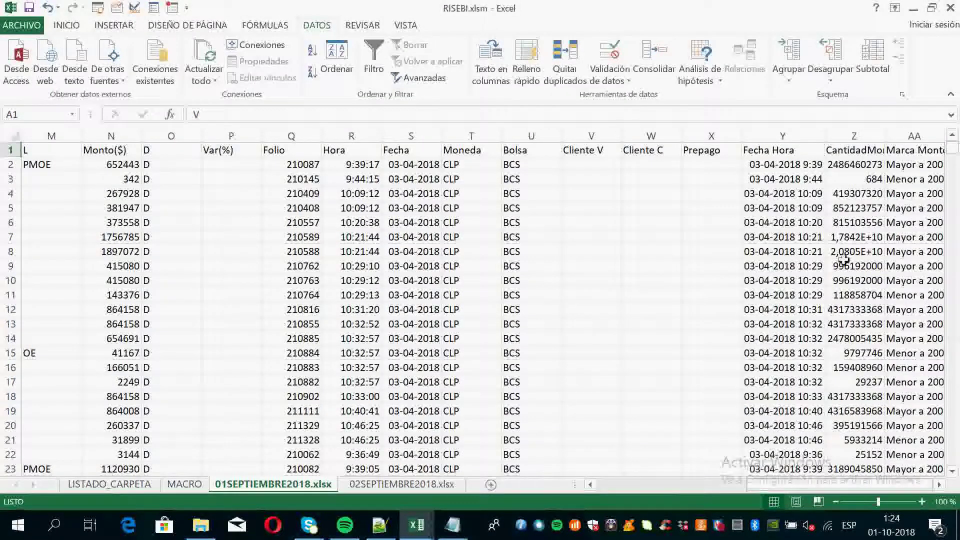
pyautogui.doubleClick(889, 139)
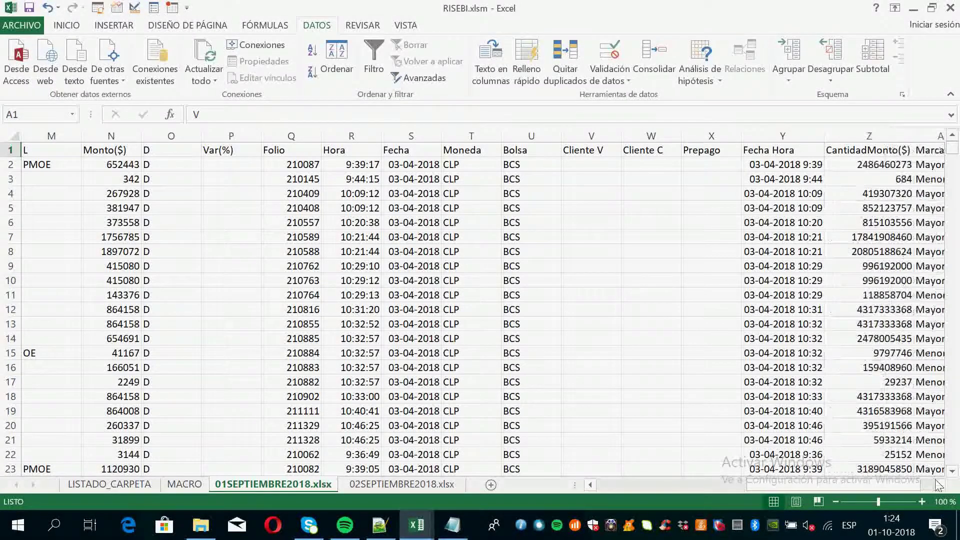
pyautogui.click(939, 485)
pyautogui.doubleClick(938, 485)
pyautogui.doubleClick(793, 136)
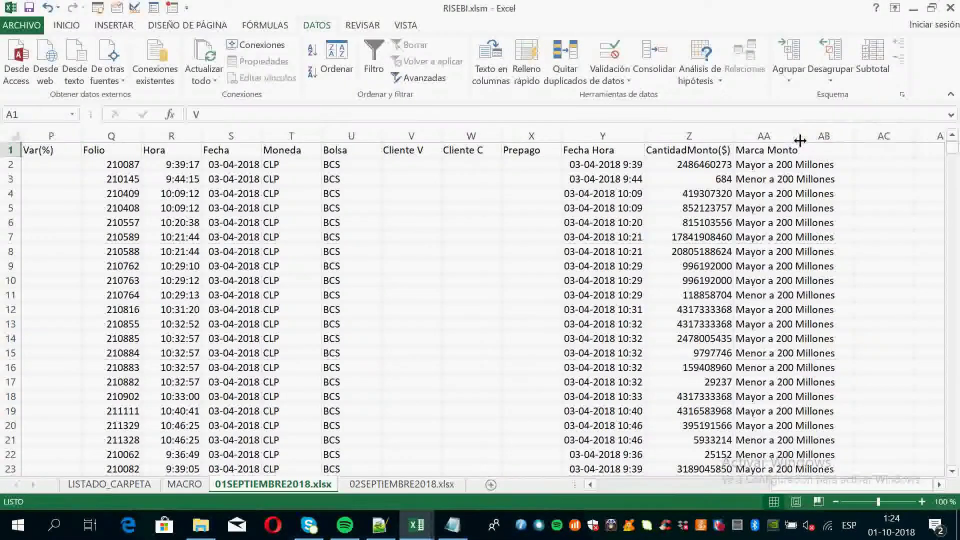
pyautogui.click(802, 140)
pyautogui.moveTo(600, 136); pyautogui.dragTo(783, 136)
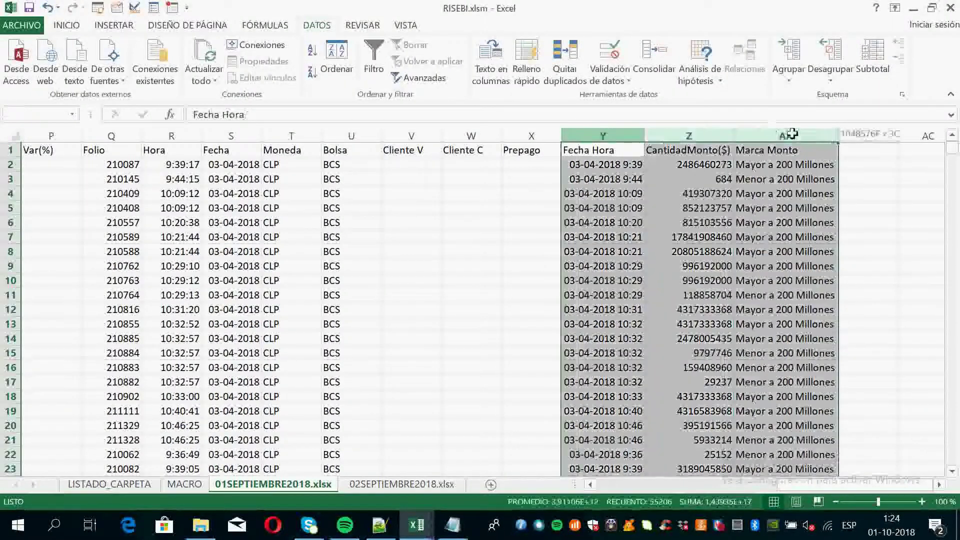
pyautogui.click(452, 525)
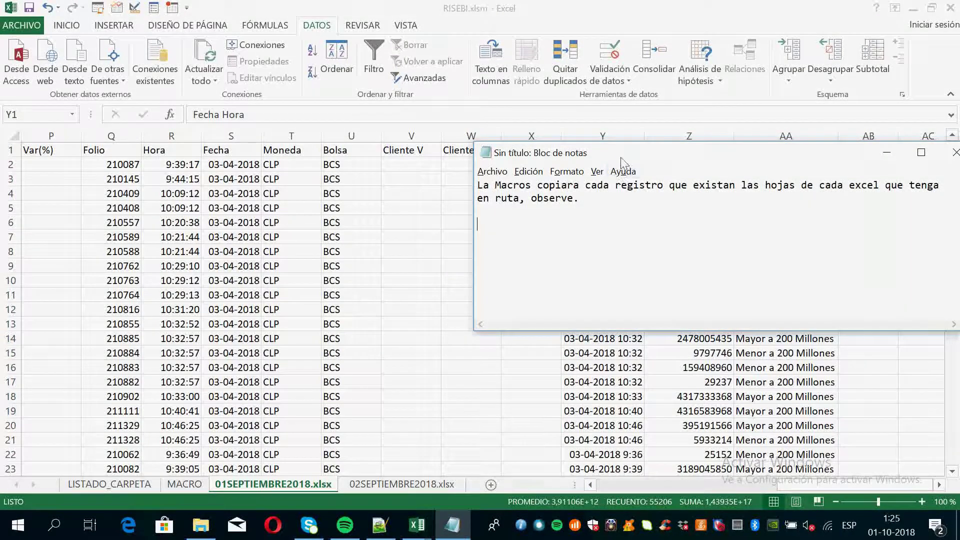
# Step: Add that the macro dynamically creates sheets filled with each file's records
pyautogui.moveTo(624, 157); pyautogui.dragTo(279, 164)
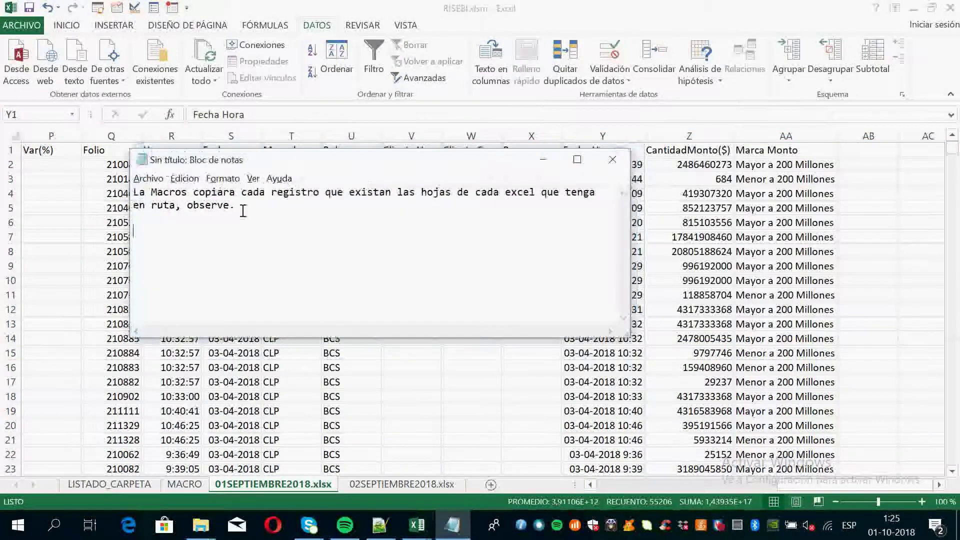
pyautogui.click(240, 238)
pyautogui.write('La Macros')
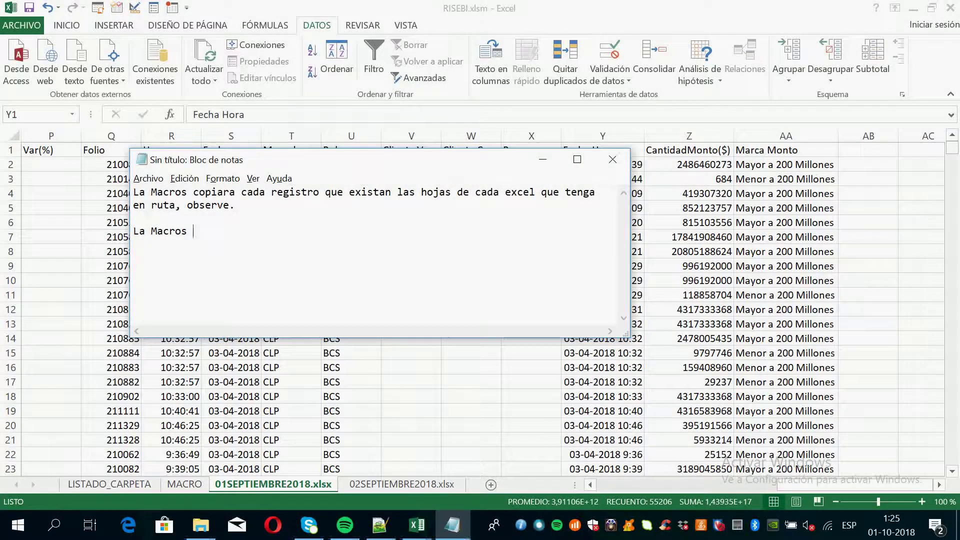
pyautogui.write('por ahora crealas hojas dinamicamente,')
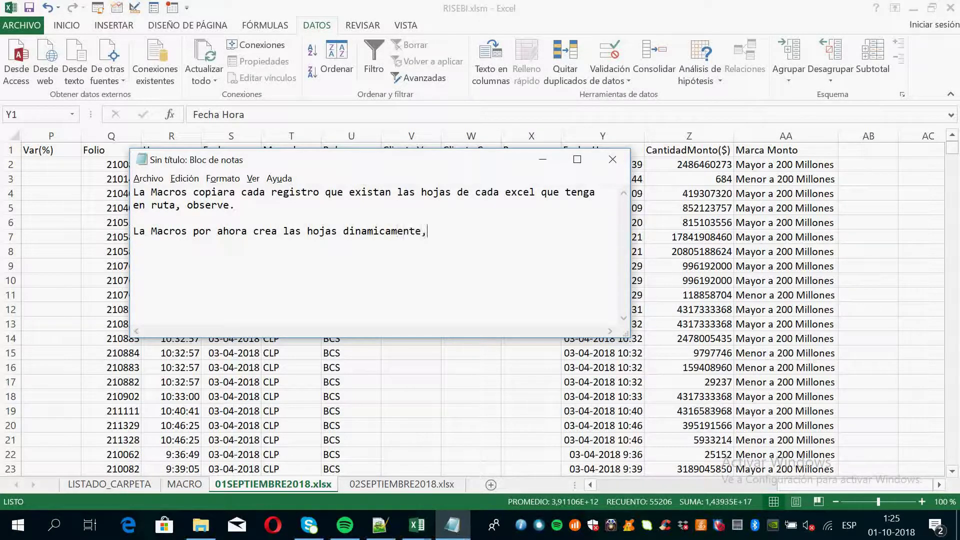
pyautogui.write('lena lo')
pyautogui.write('s registros de cada a')
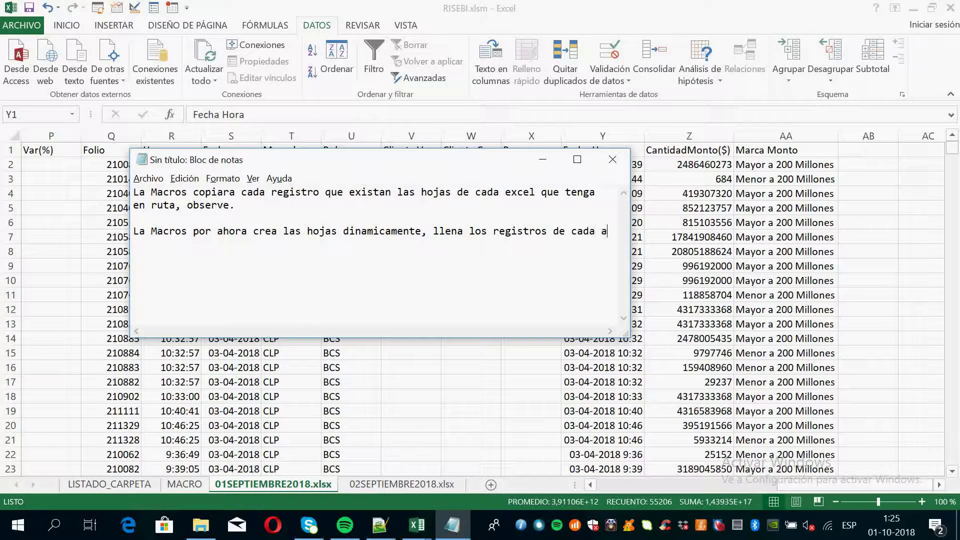
pyautogui.write('chivo')
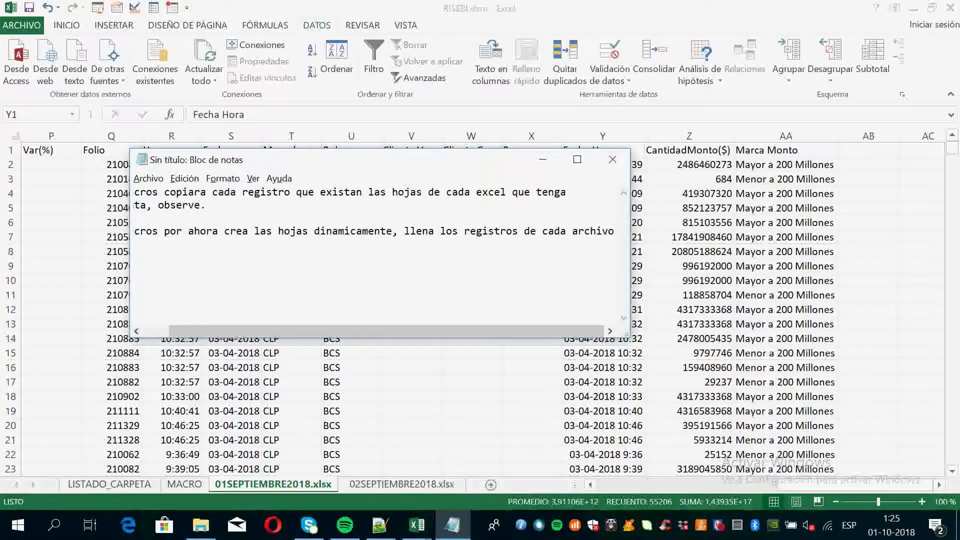
pyautogui.press('Return')
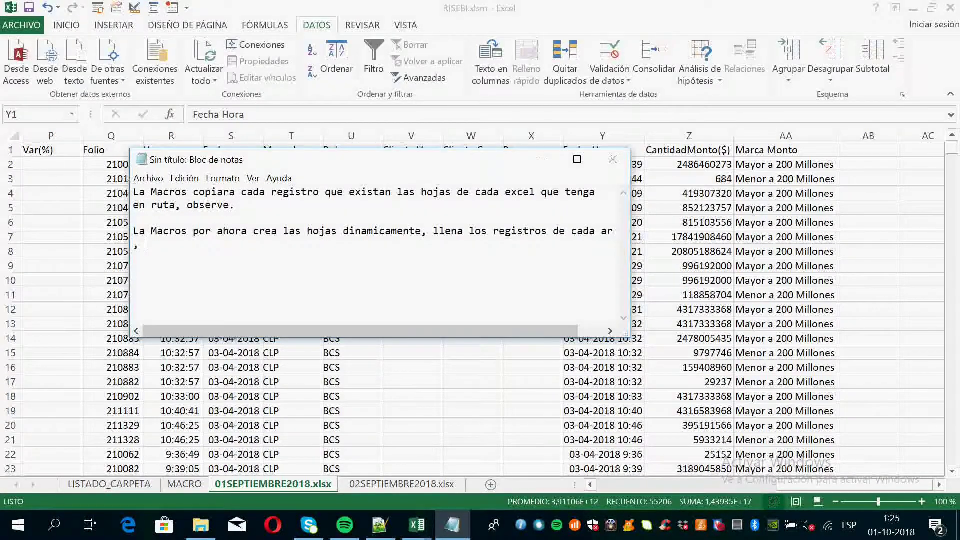
pyautogui.write(', orde')
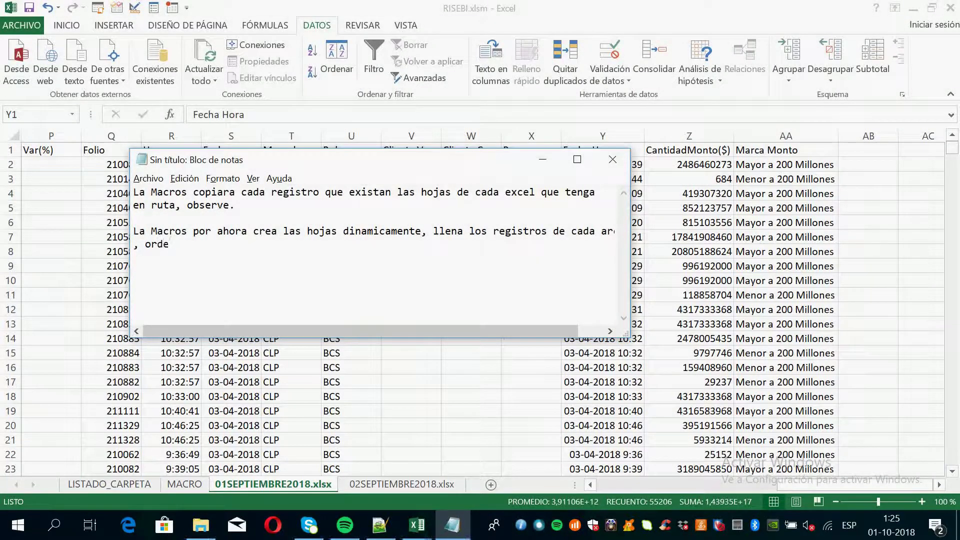
pyautogui.write('na por')
# Step: Add that it sorts by Nemo, date and time, adds fecha hora and monto, and flags amounts over 200 millones
pyautogui.moveTo(254, 161); pyautogui.dragTo(176, 248)
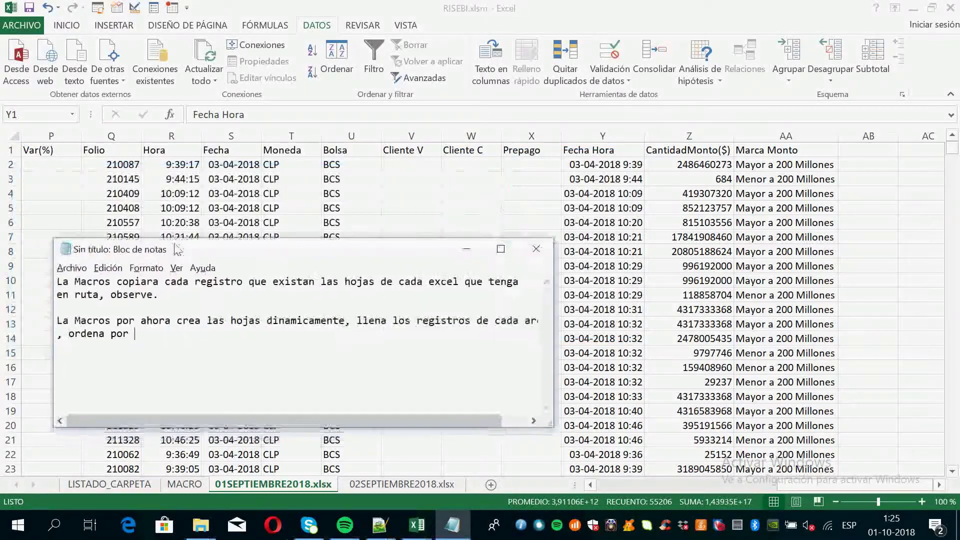
pyautogui.write('Nemo ')
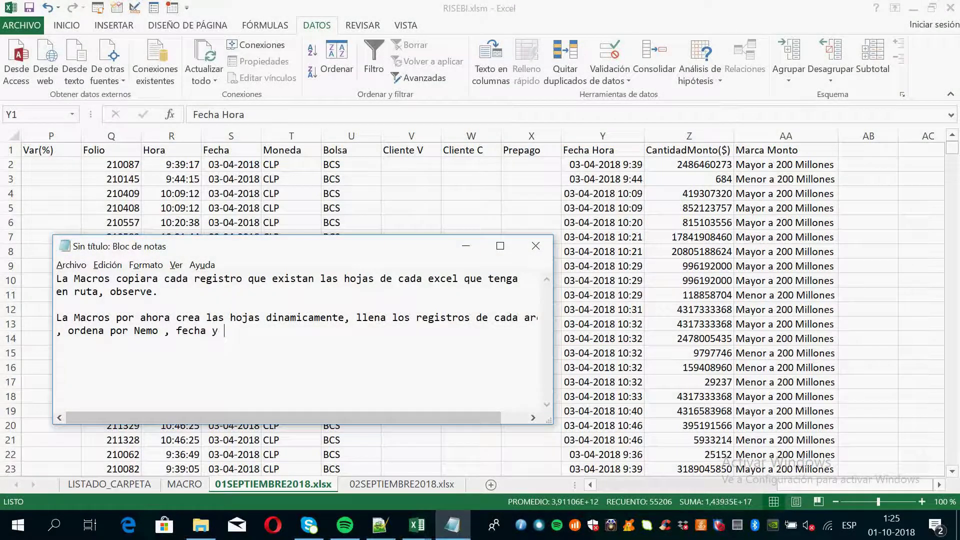
pyautogui.write(', fe')
pyautogui.write('cha y hora, crea el ')
pyautogui.write('campo fecha ho')
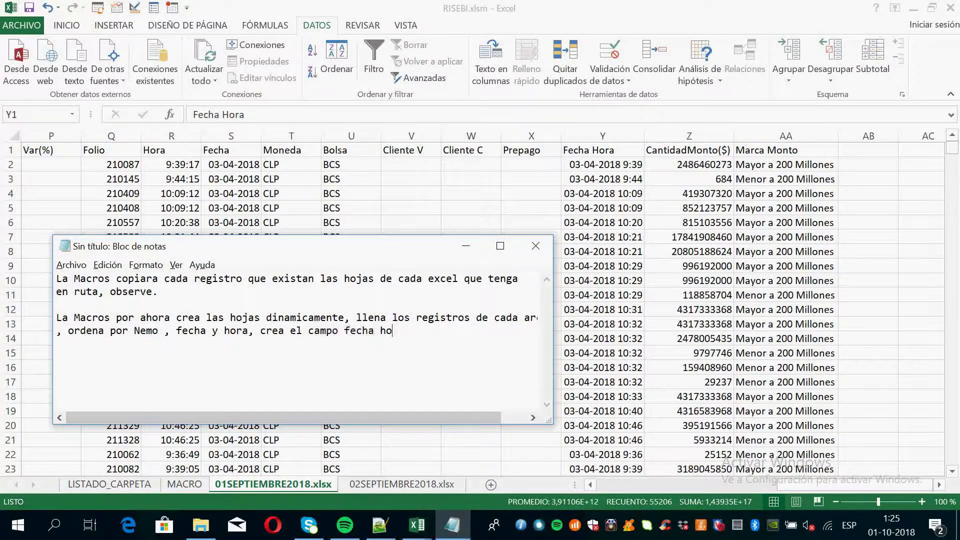
pyautogui.write('ra, cantia')
pyautogui.press('BackSpace')
pyautogui.write('dad monto, y')
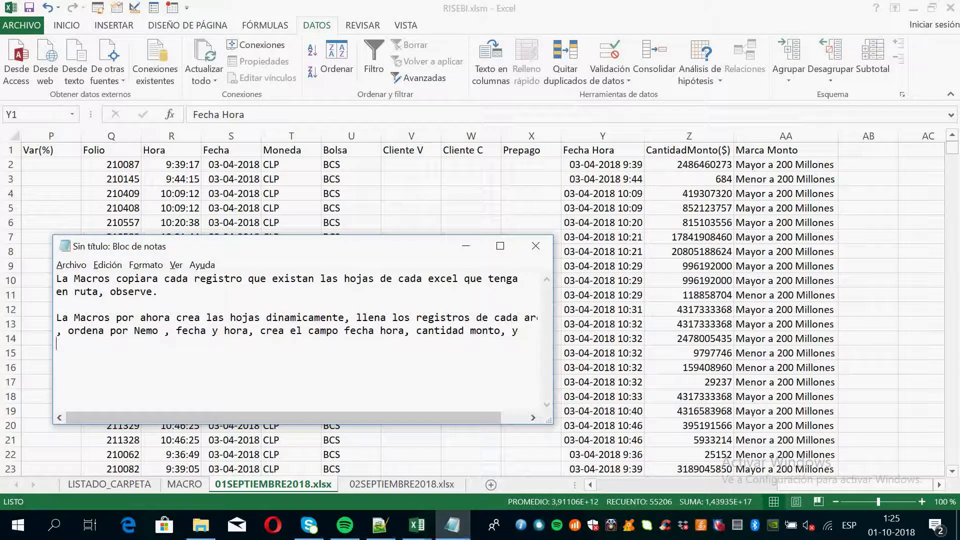
pyautogui.write(' una marca para considerar')
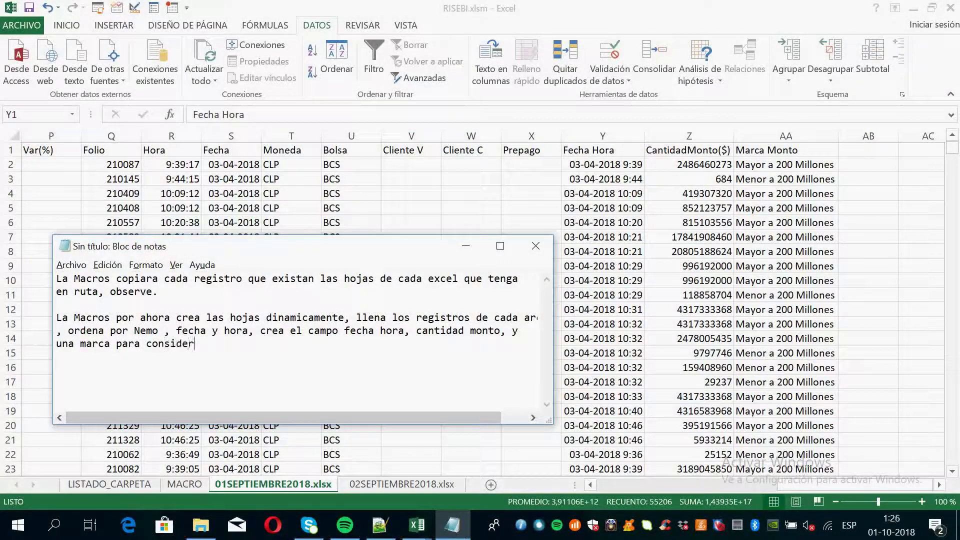
pyautogui.write(' los')
pyautogui.write(' m')
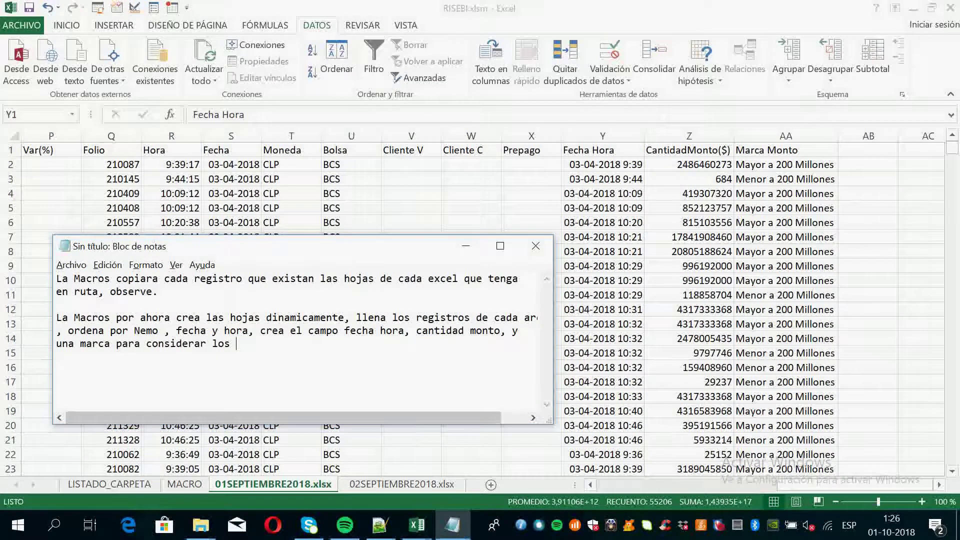
pyautogui.write('ayores a ')
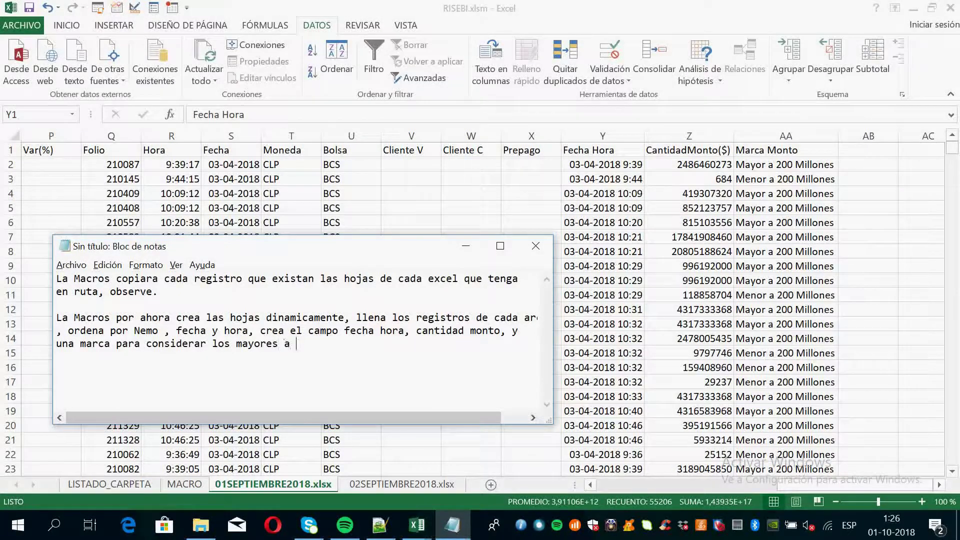
pyautogui.write('200 millones')
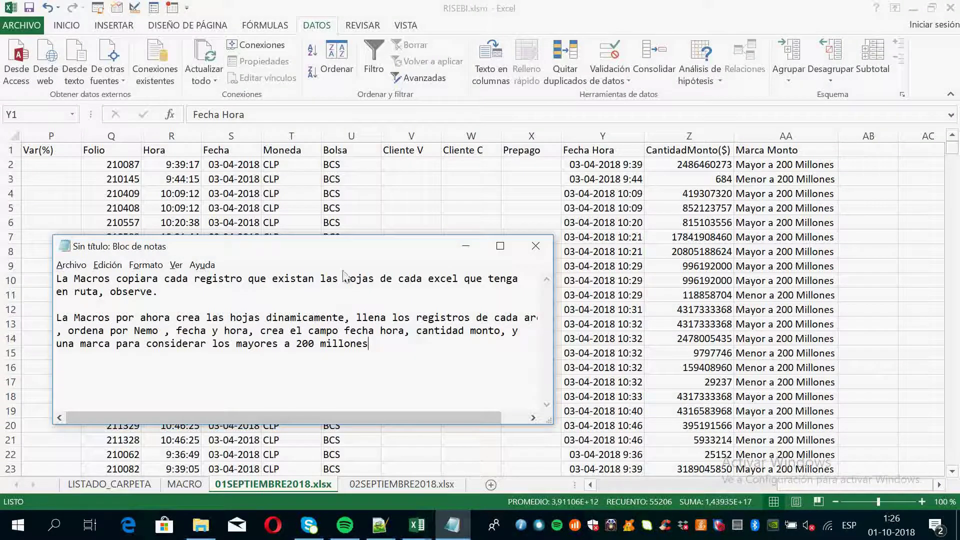
pyautogui.moveTo(339, 254); pyautogui.dragTo(660, 176)
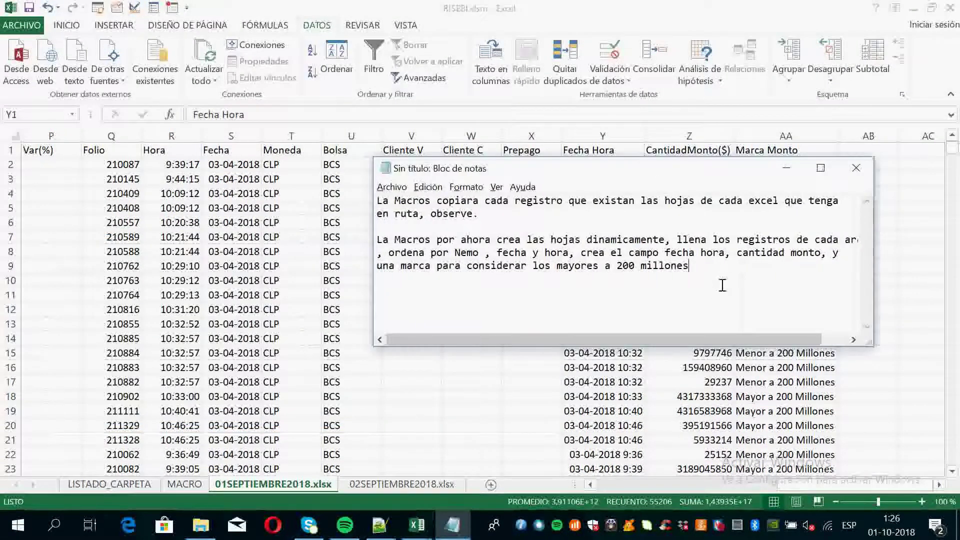
pyautogui.click(205, 493)
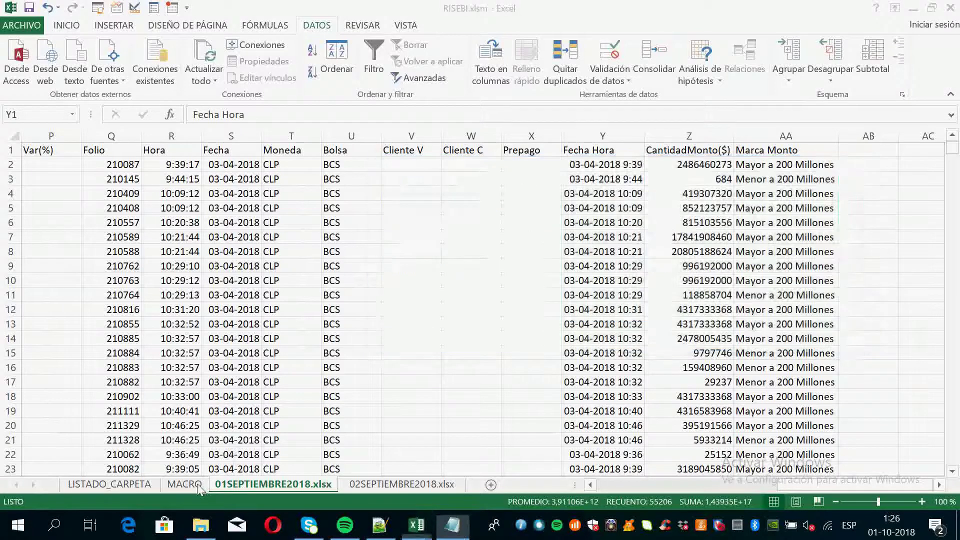
# Step: Compare the 01SEPTIEMBRE2018.xlsx and 02SEPTIEMBRE2018.xlsx sheets, checking column A's first value
pyautogui.click(185, 484)
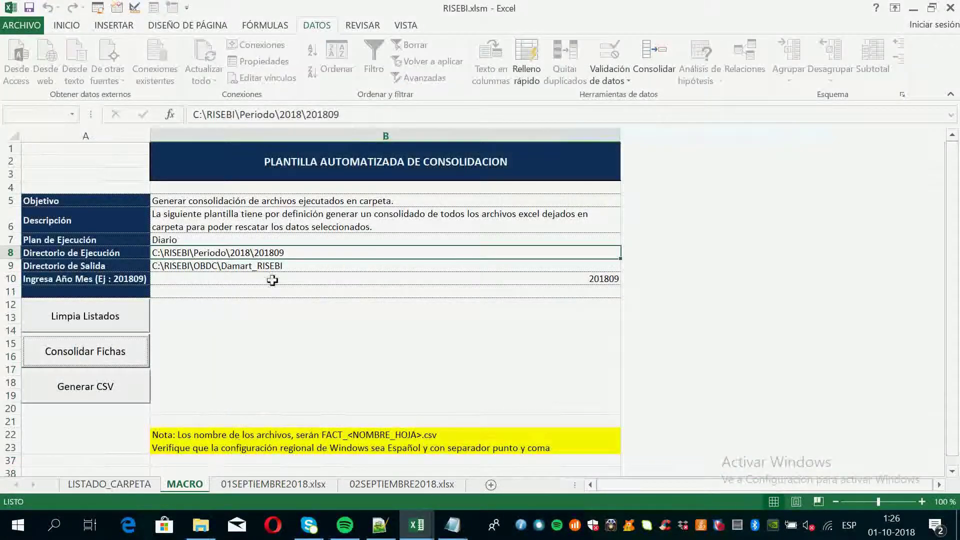
pyautogui.click(294, 485)
pyautogui.click(401, 484)
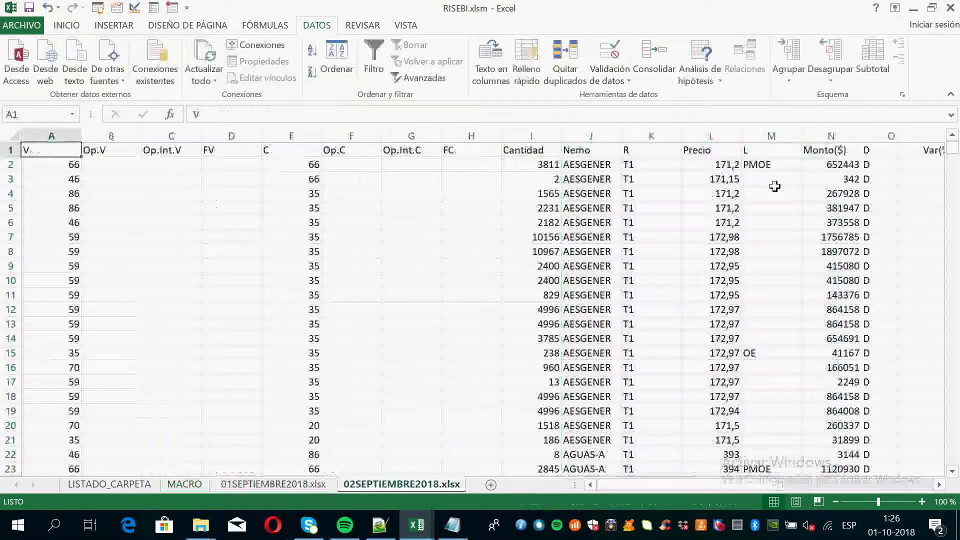
pyautogui.click(76, 166)
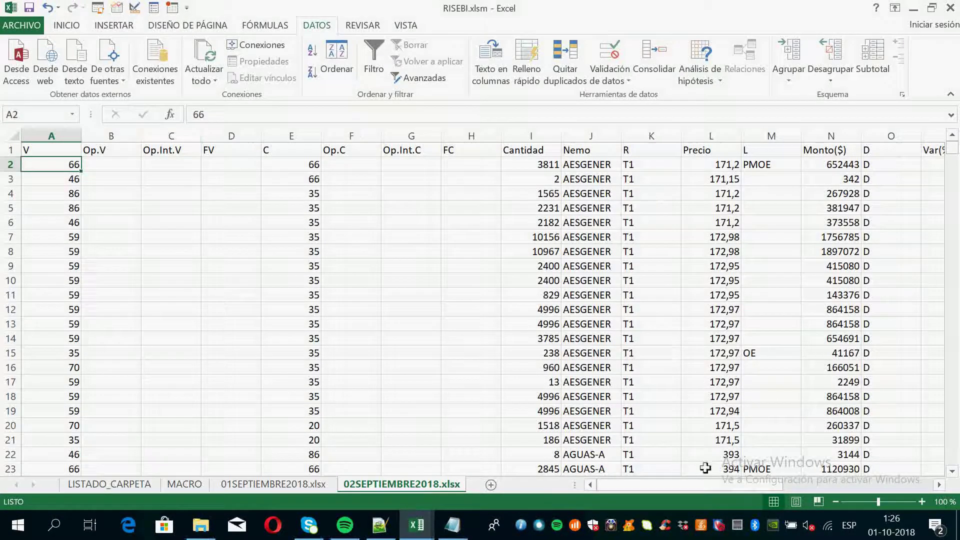
pyautogui.click(300, 484)
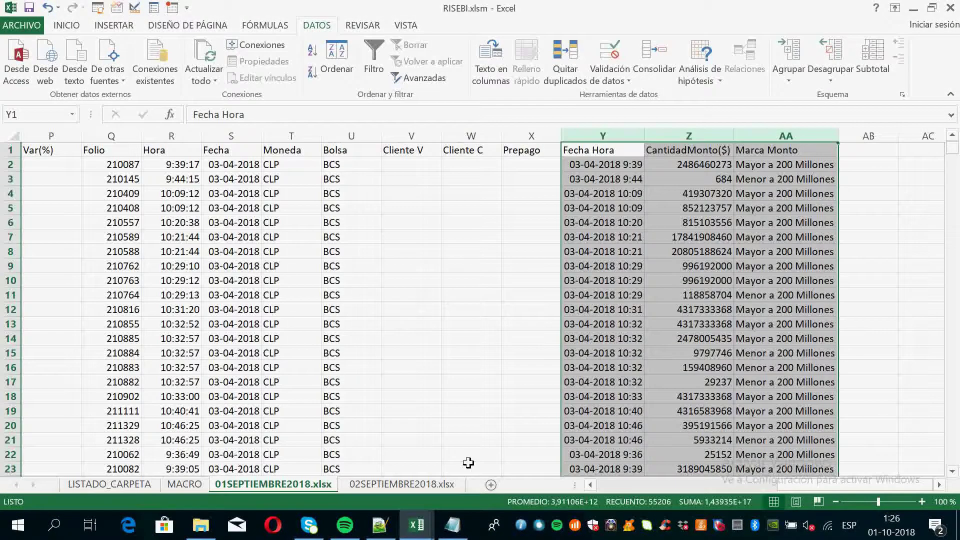
pyautogui.click(450, 484)
pyautogui.moveTo(620, 485); pyautogui.dragTo(650, 485)
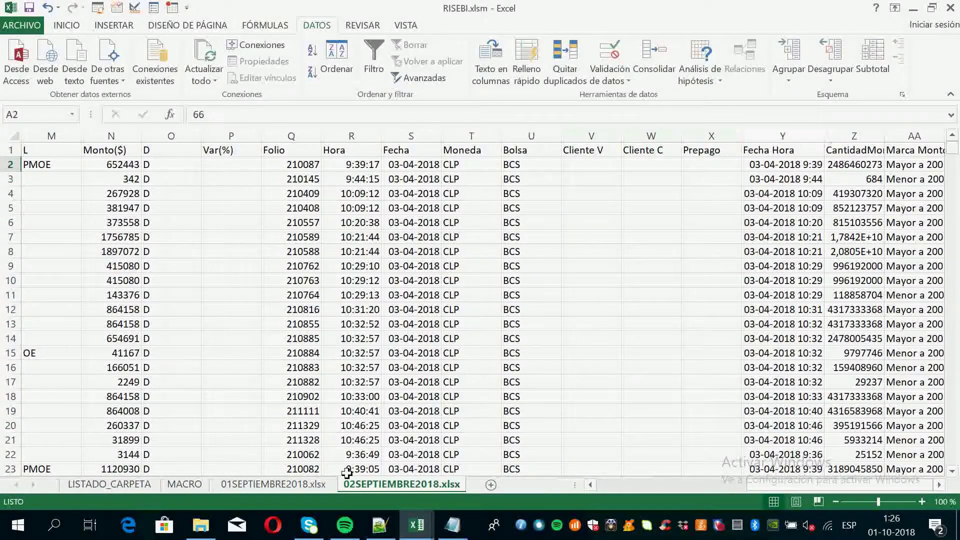
# Step: Return to the MACRO sheet and place the Notepad notes up and right over it
pyautogui.click(320, 484)
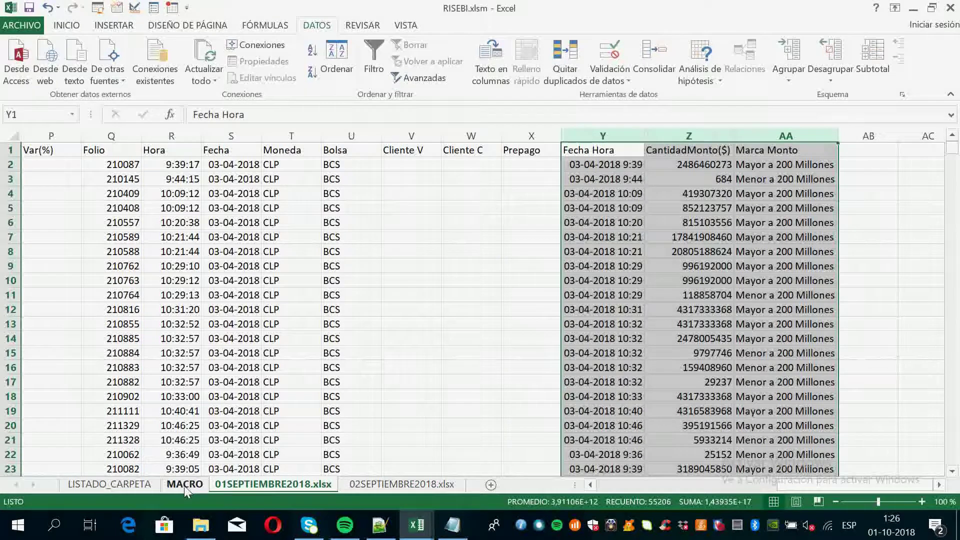
pyautogui.rightClick(280, 485)
pyautogui.press('Escape')
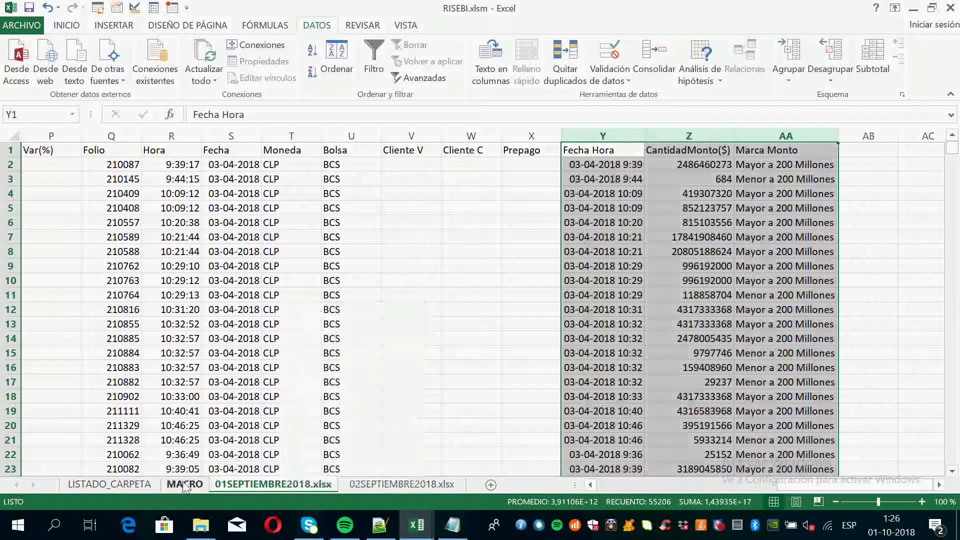
pyautogui.click(184, 484)
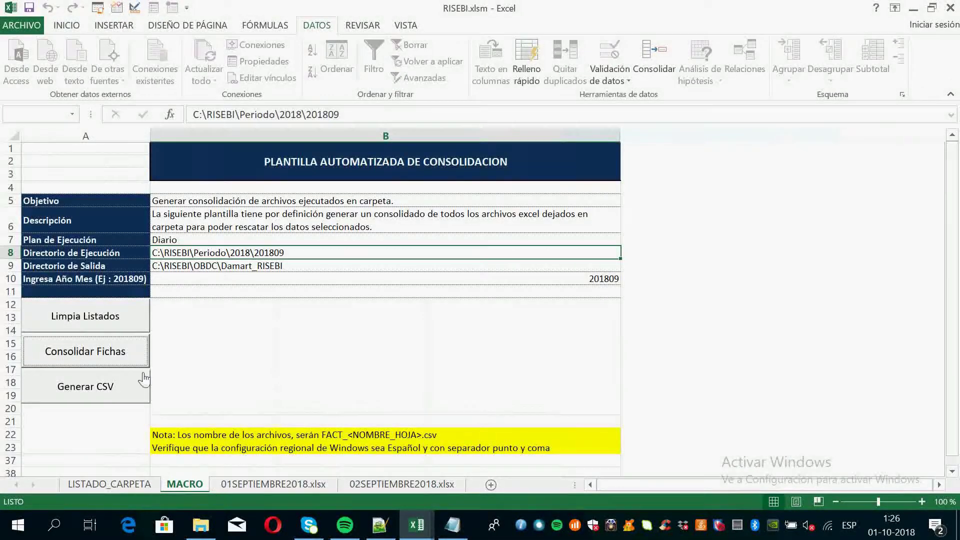
pyautogui.click(452, 525)
pyautogui.moveTo(587, 178); pyautogui.dragTo(655, 156)
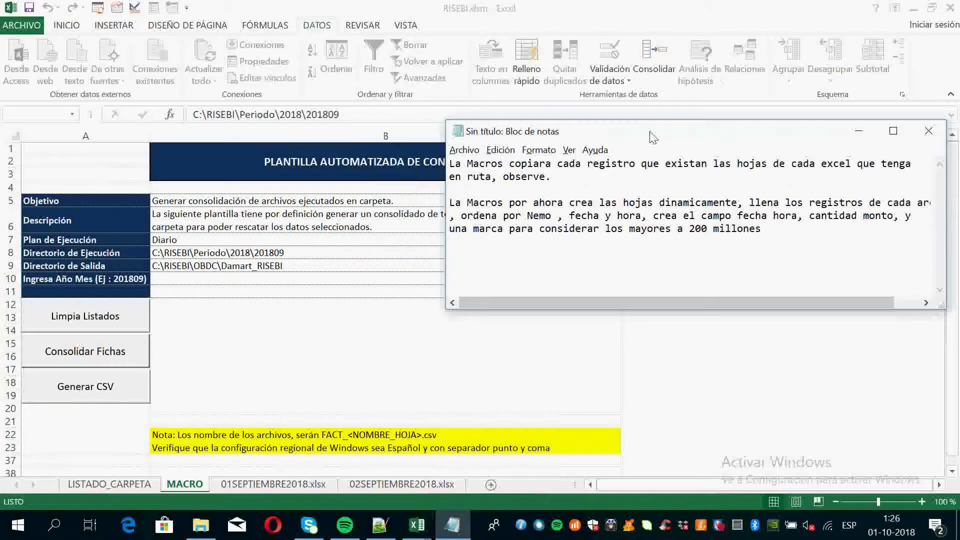
# Step: Replace the note with one about consolidating combined sheets' information into text-file output
pyautogui.moveTo(659, 265); pyautogui.dragTo(417, 199)
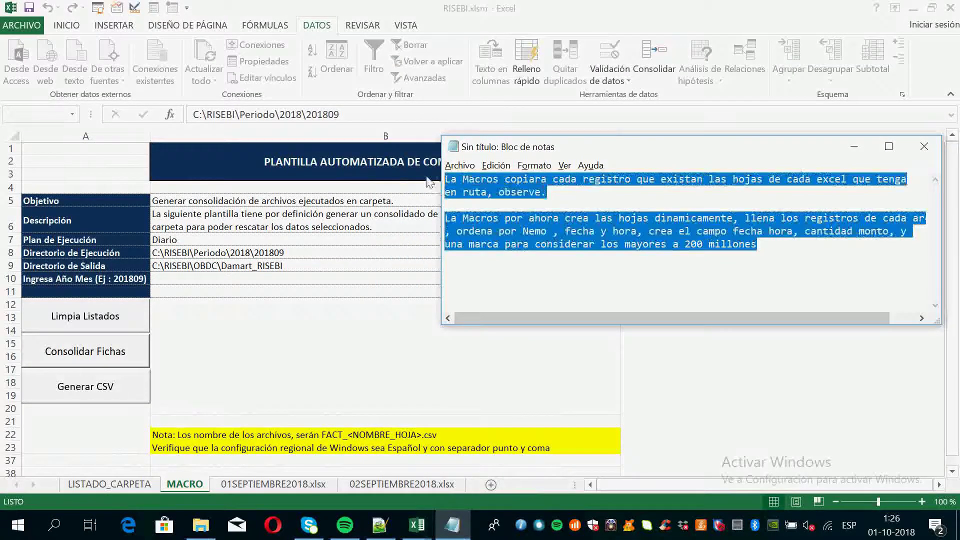
pyautogui.press('Delete')
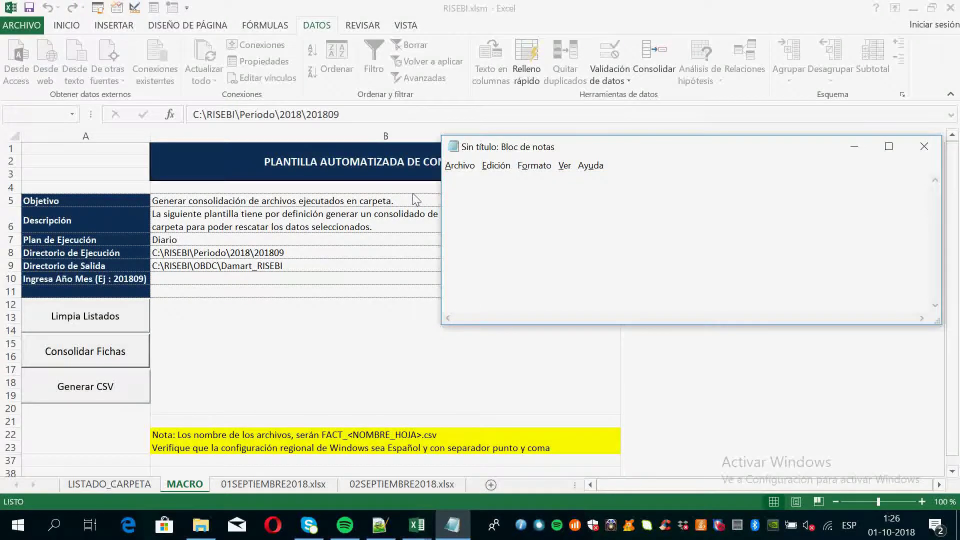
pyautogui.write('LaMacros para ')
pyautogui.write('poder ')
pyautogui.write('considerar')
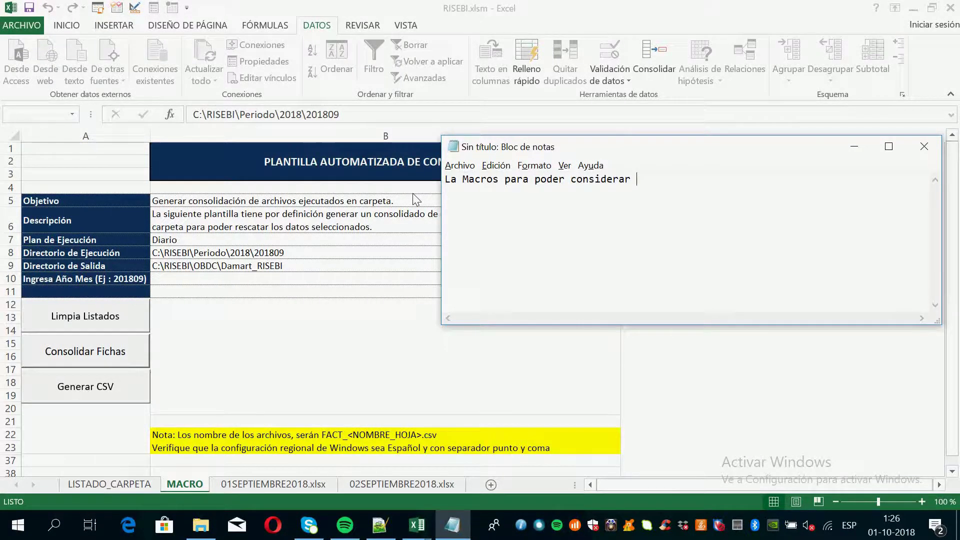
pyautogui.write(' los archivos para trabajar e')
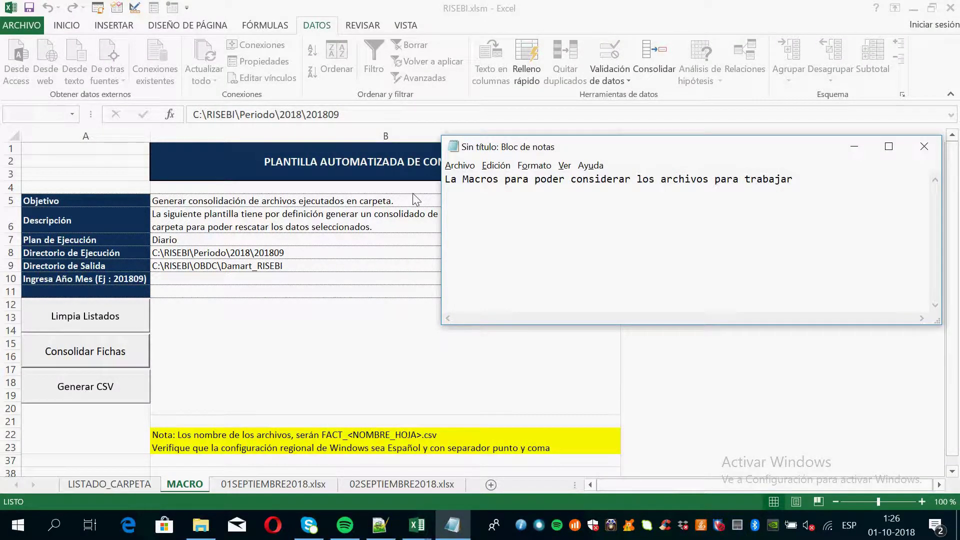
pyautogui.write('n archivos de texto  permite c')
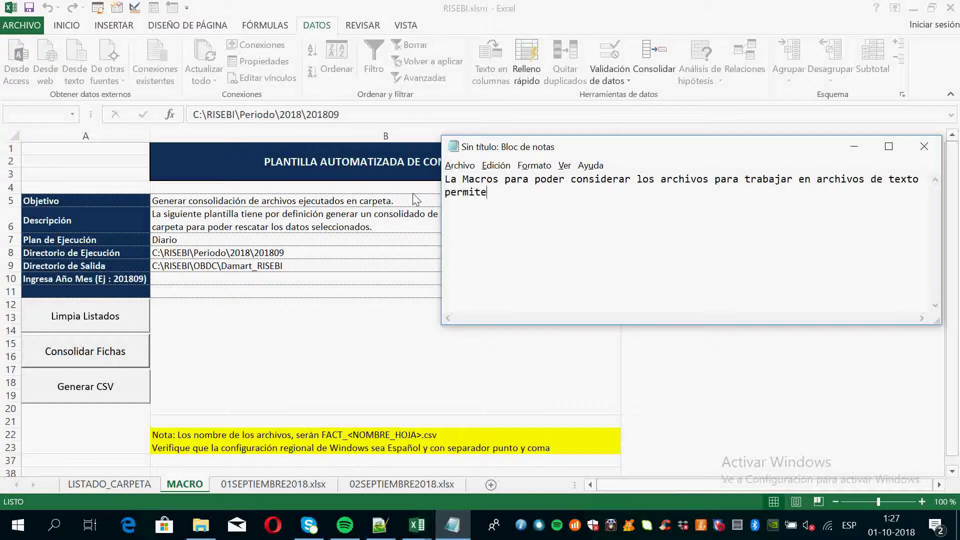
pyautogui.write('rear')
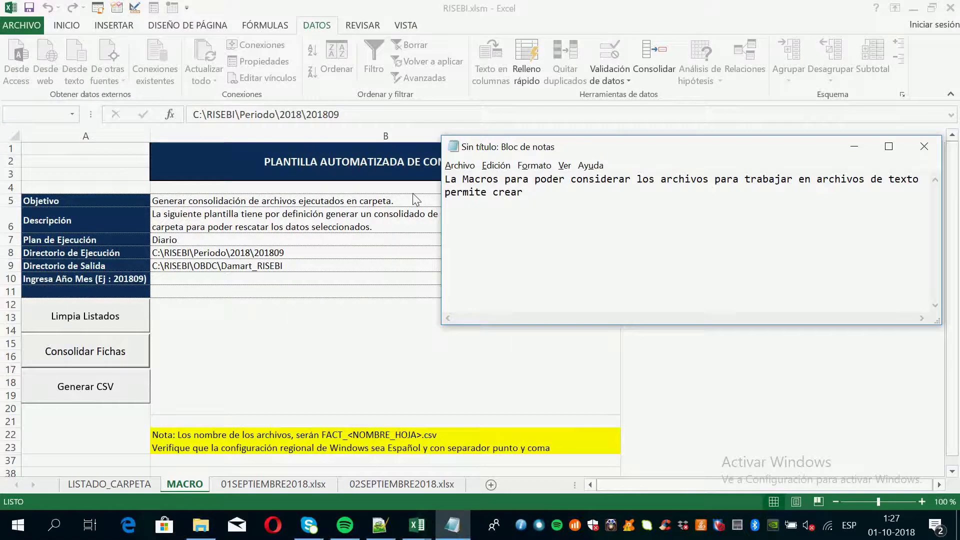
pyautogui.write('des')
pyautogui.write('de las j')
pyautogui.write('hojas combinadas ,')
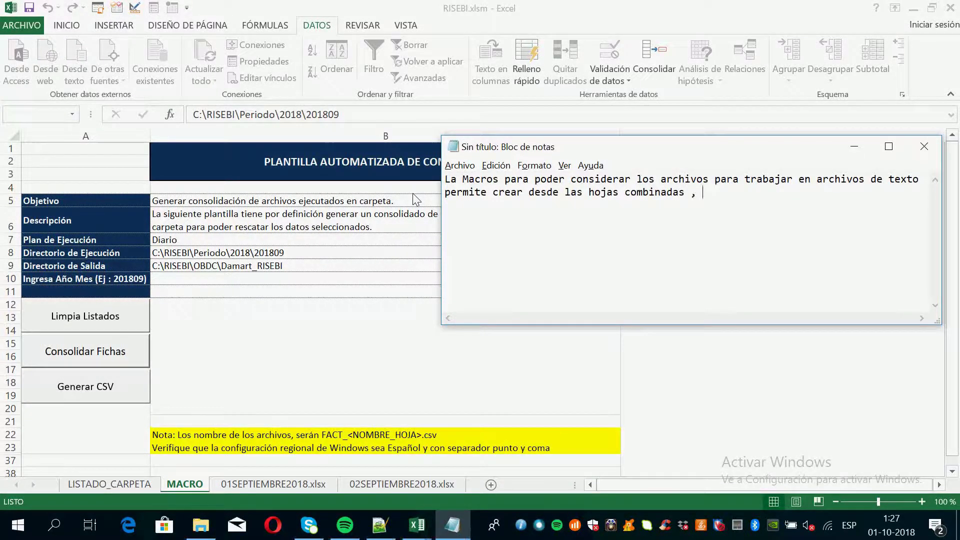
pyautogui.write('n cpo')
pyautogui.press('BackSpace')
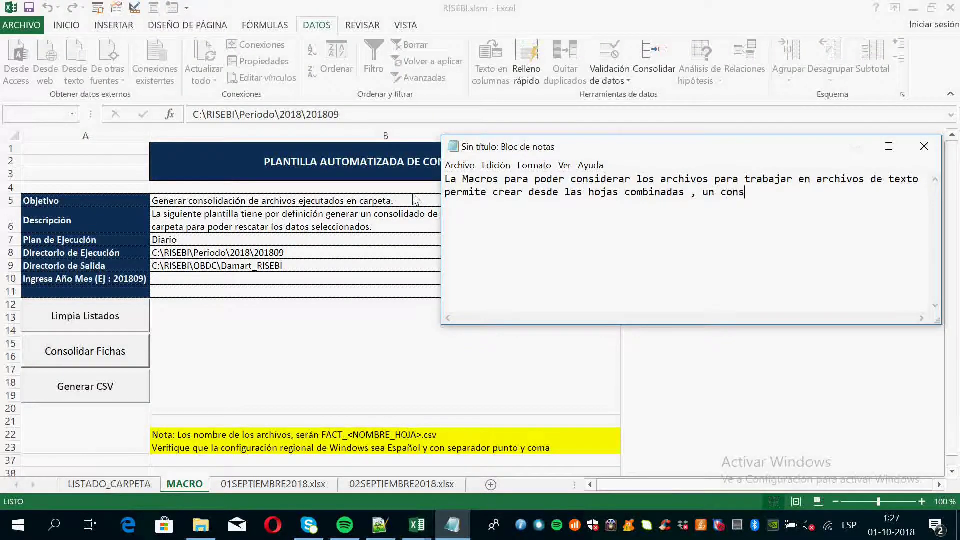
pyautogui.write('idado de la informacion de ')
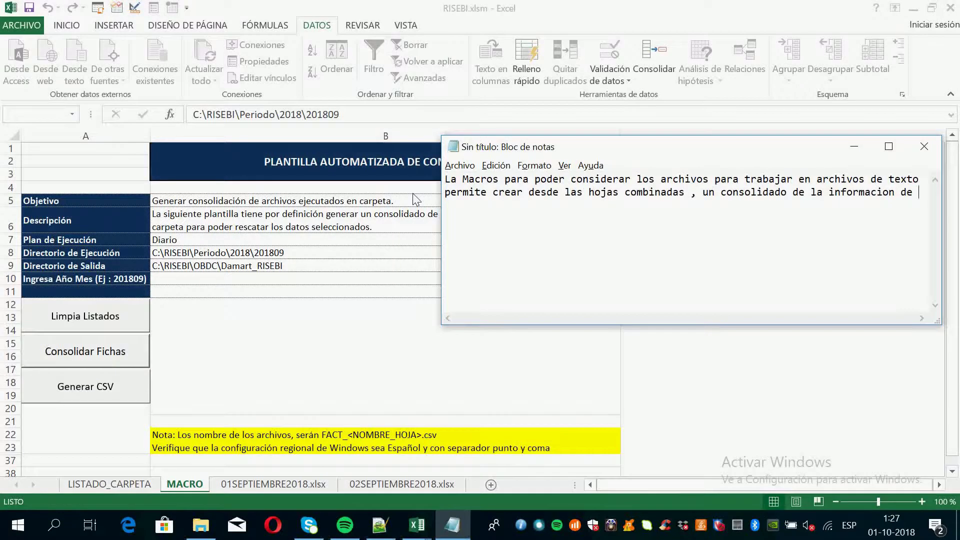
pyautogui.write('salida')
pyautogui.press('Return')
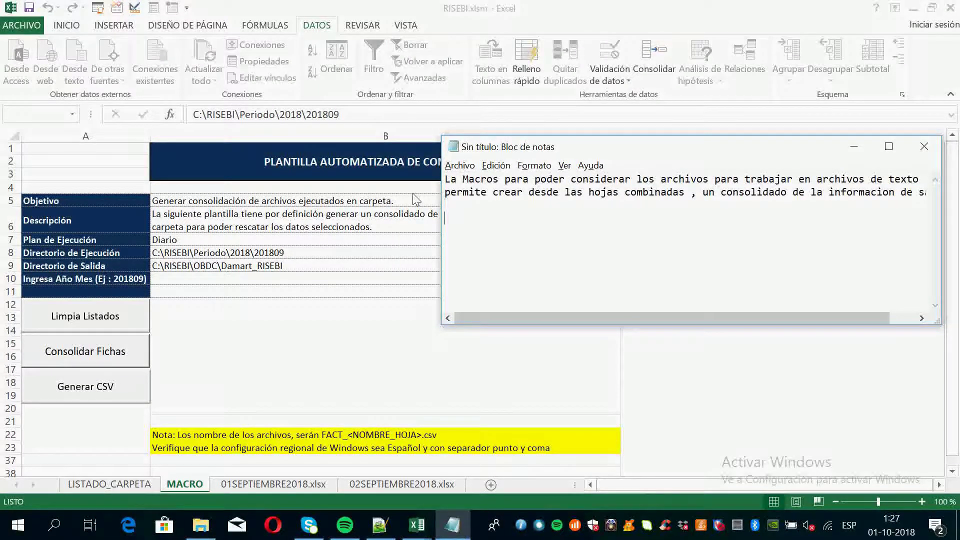
# Step: Look at the Directorio de Salida cells in Excel, then switch back to Notepad
pyautogui.hotkey('alt', 'Tab')
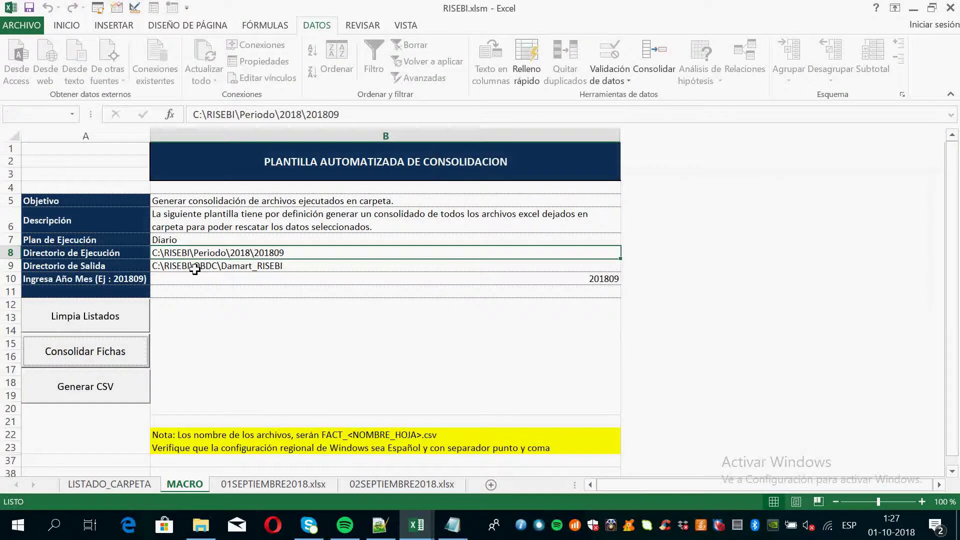
pyautogui.click(194, 269)
pyautogui.click(131, 273)
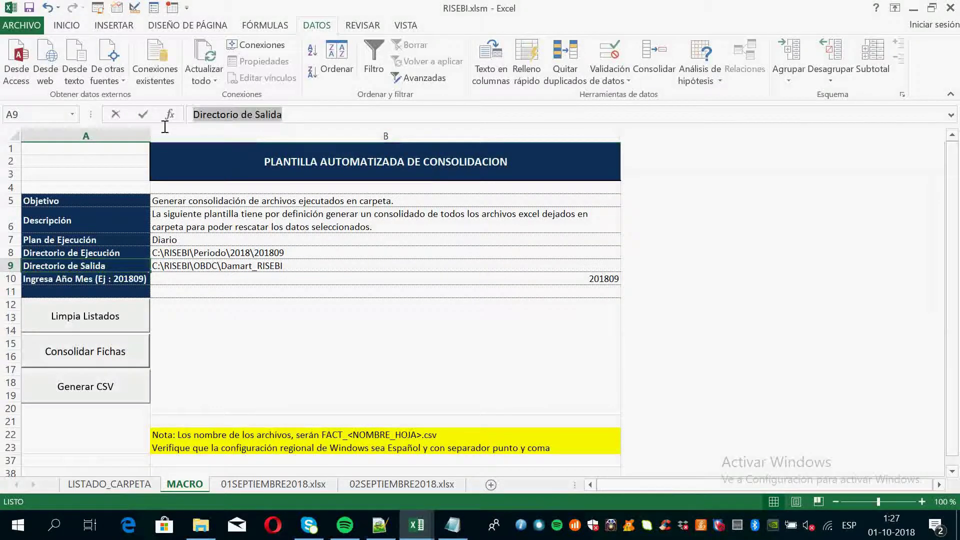
pyautogui.hotkey('alt', 'Tab')
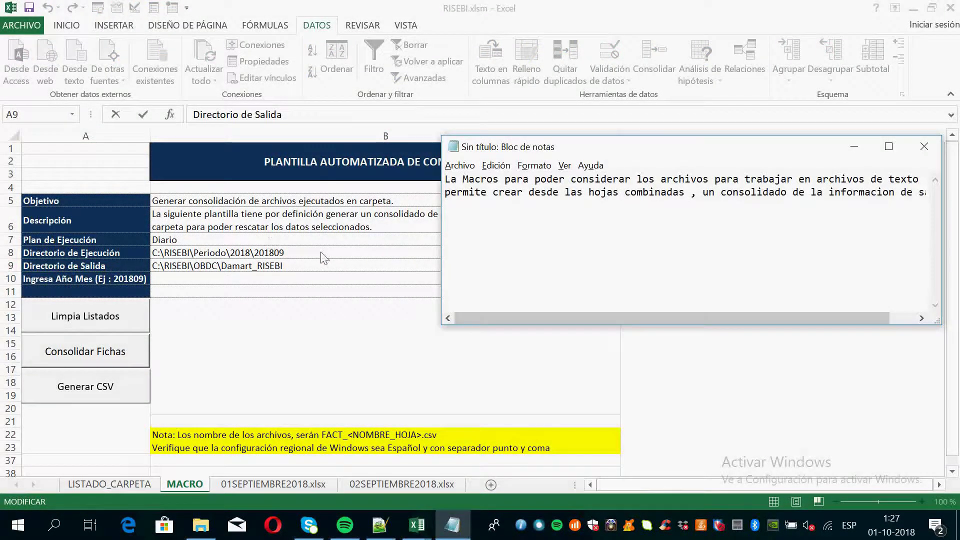
# Step: Add the note line 'Directorio de Salida: Es donde dejara los archivos creados CSV para rescatar en alguna otra herramienta.'
pyautogui.write('Directorio de Salida')
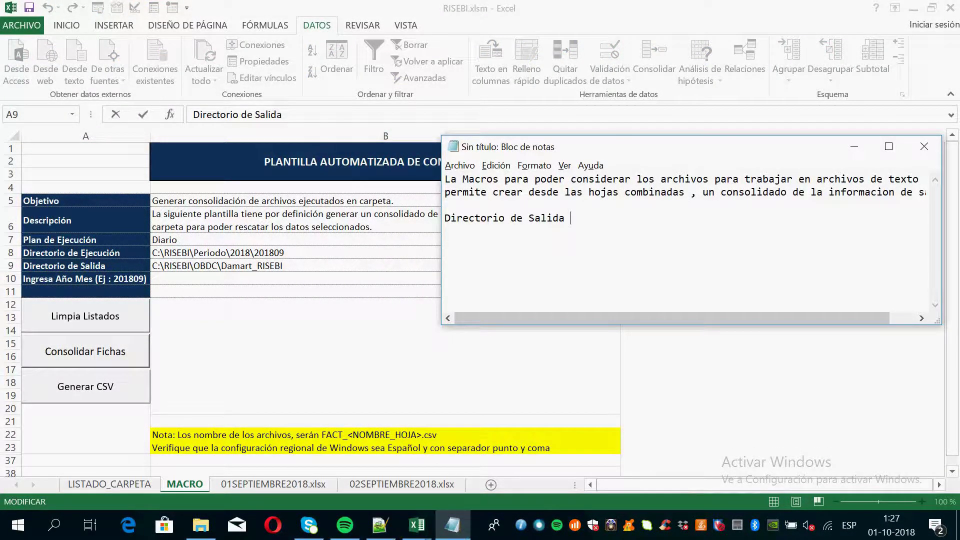
pyautogui.write('Es donde')
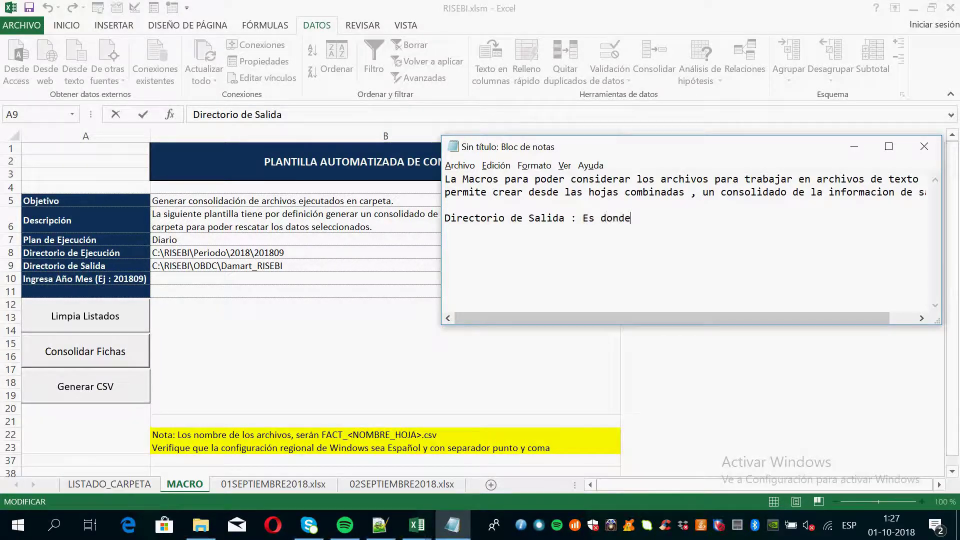
pyautogui.write(' dejara los archivos ')
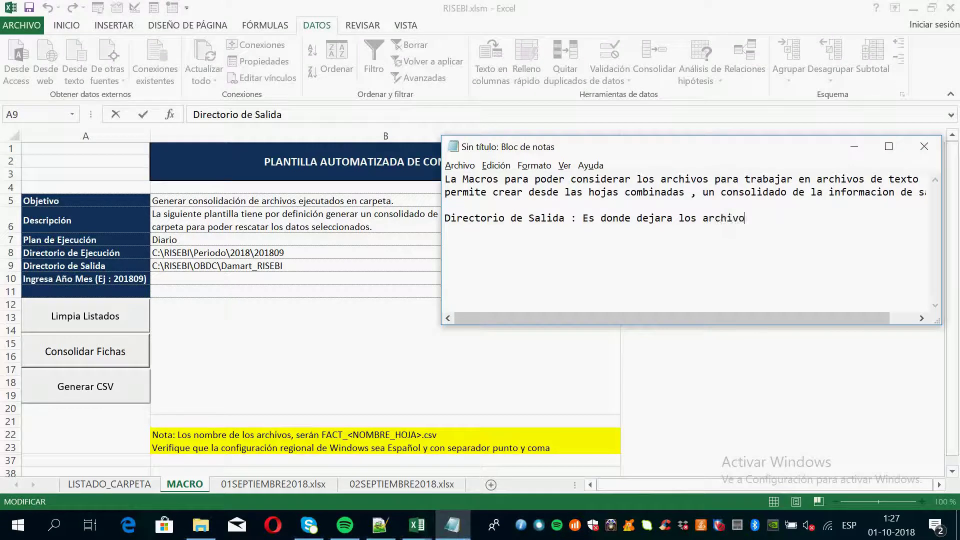
pyautogui.write('creados CSV pa')
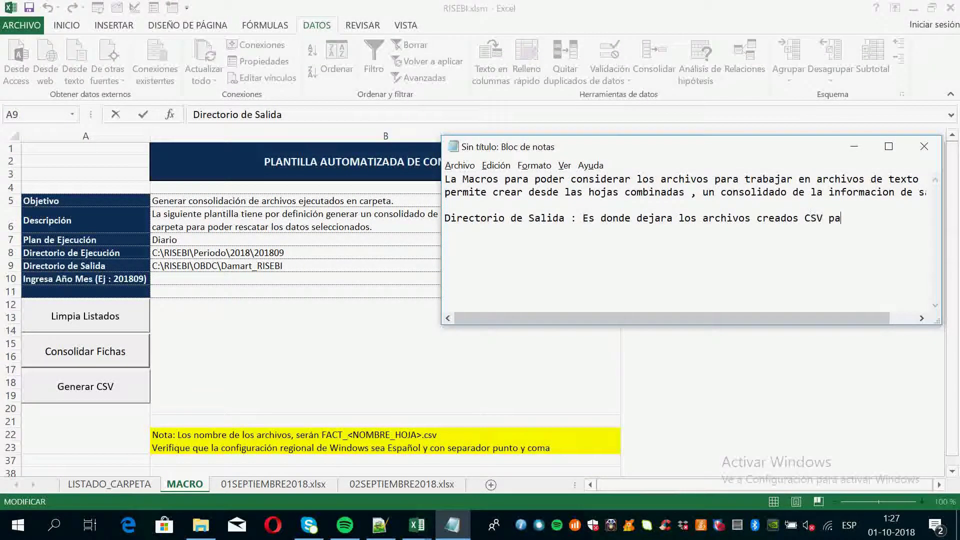
pyautogui.write('ra rescat')
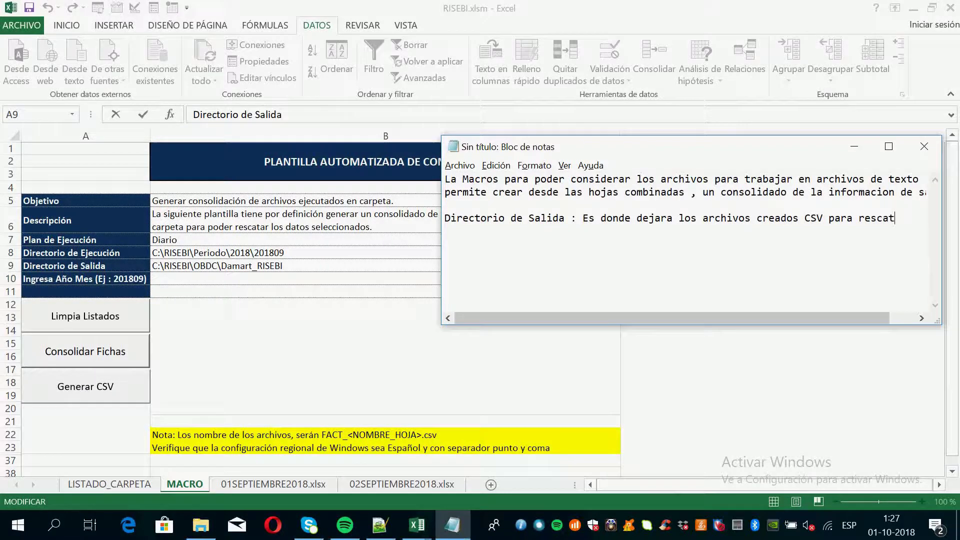
pyautogui.write('ar en alguna ')
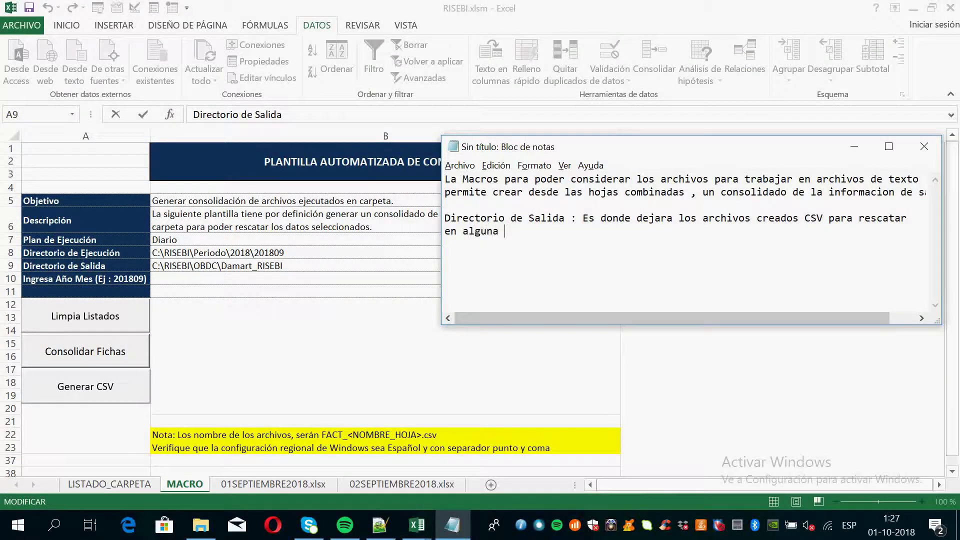
pyautogui.write('otra herramienta.')
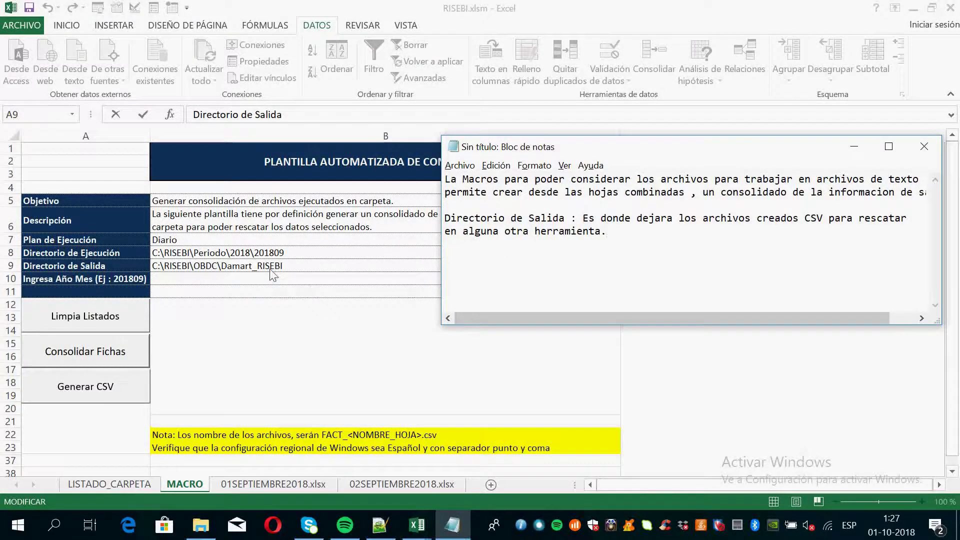
# Step: Copy the B9 output path from Excel and go to that Damart_RISEBI folder in File Explorer
pyautogui.hotkey('alt', 'Tab')
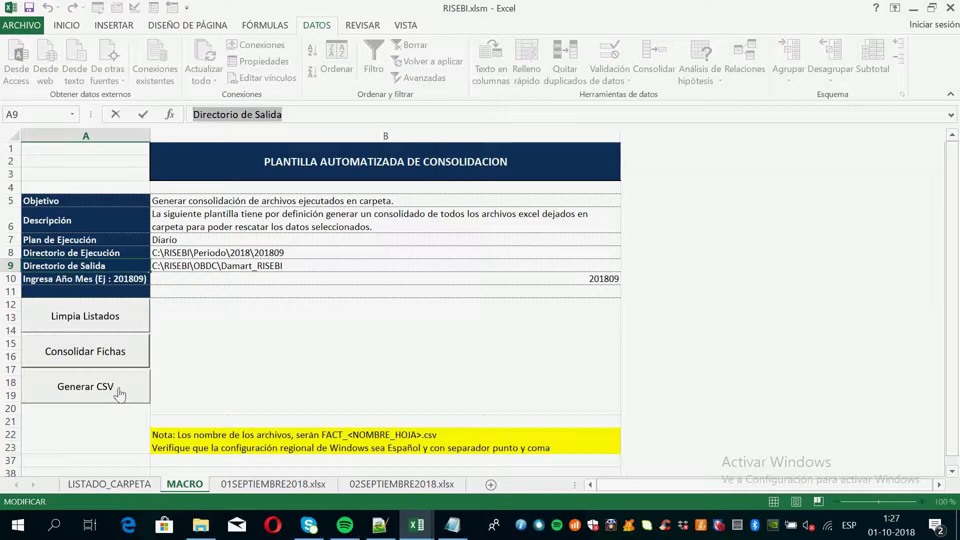
pyautogui.doubleClick(291, 266)
pyautogui.hotkey('ctrl', 'c')
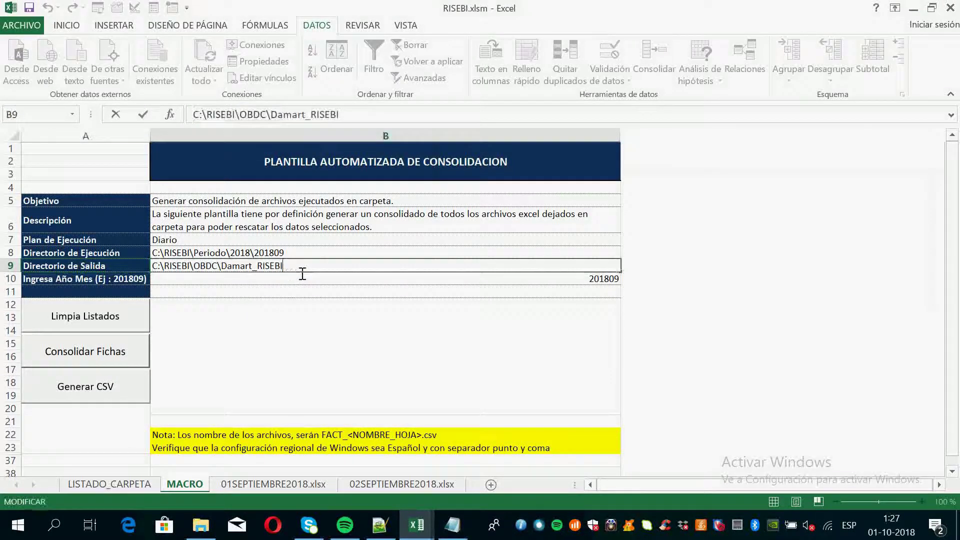
pyautogui.moveTo(293, 267); pyautogui.dragTo(110, 254)
pyautogui.press('Return')
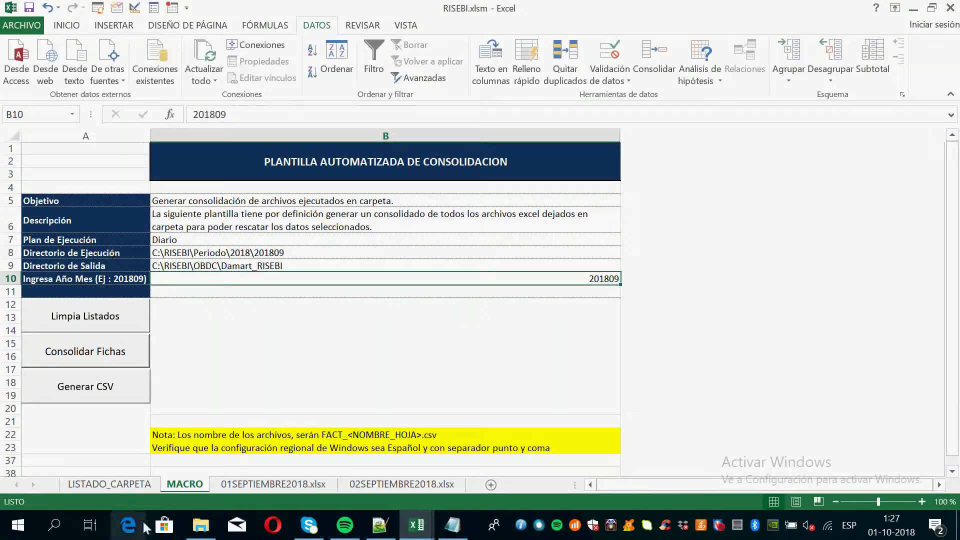
pyautogui.click(201, 525)
pyautogui.click(414, 117)
pyautogui.hotkey('ctrl', 'v')
pyautogui.press('Return')
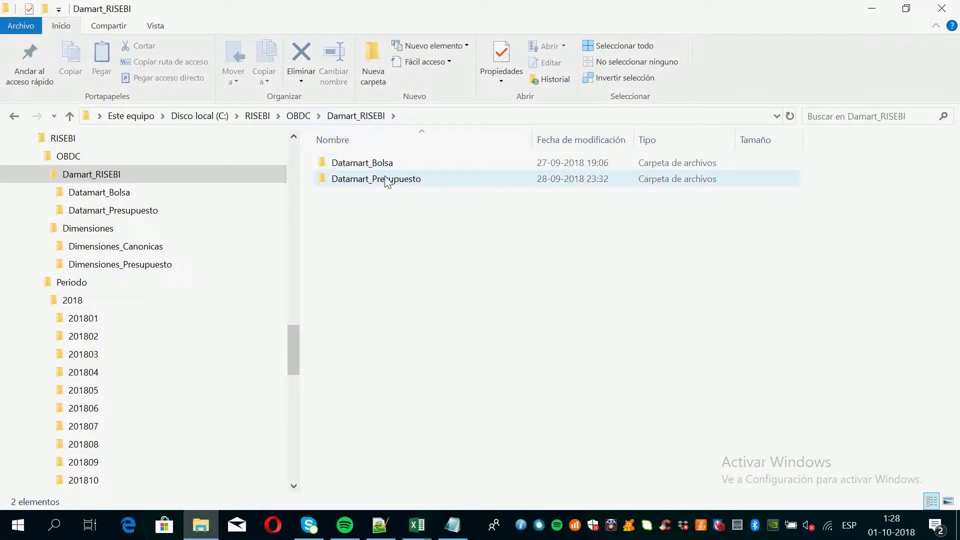
# Step: Open the empty Datamart_Bolsa folder and copy its full address-bar path
pyautogui.click(381, 169)
pyautogui.doubleClick(381, 169)
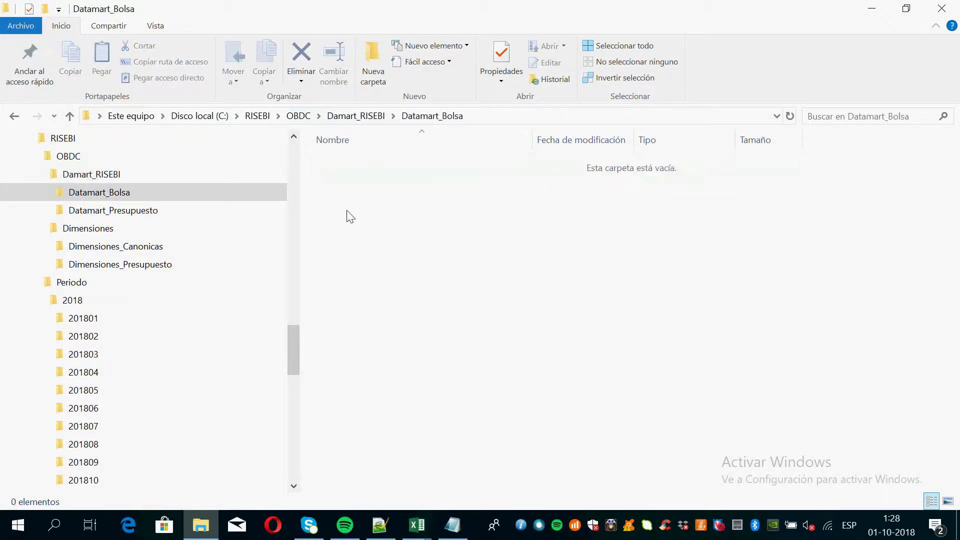
pyautogui.hotkey('alt', 'Tab')
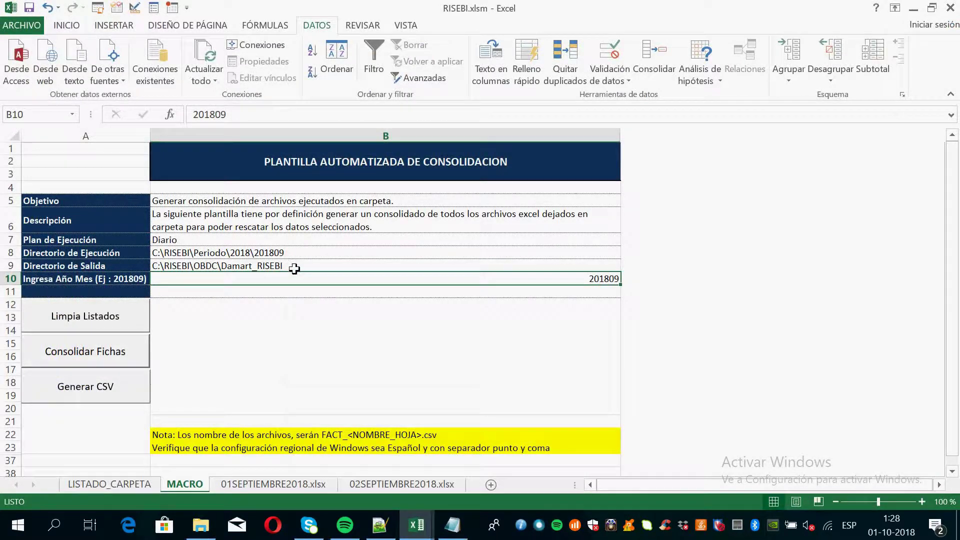
pyautogui.hotkey('alt', 'Tab')
pyautogui.click(502, 118)
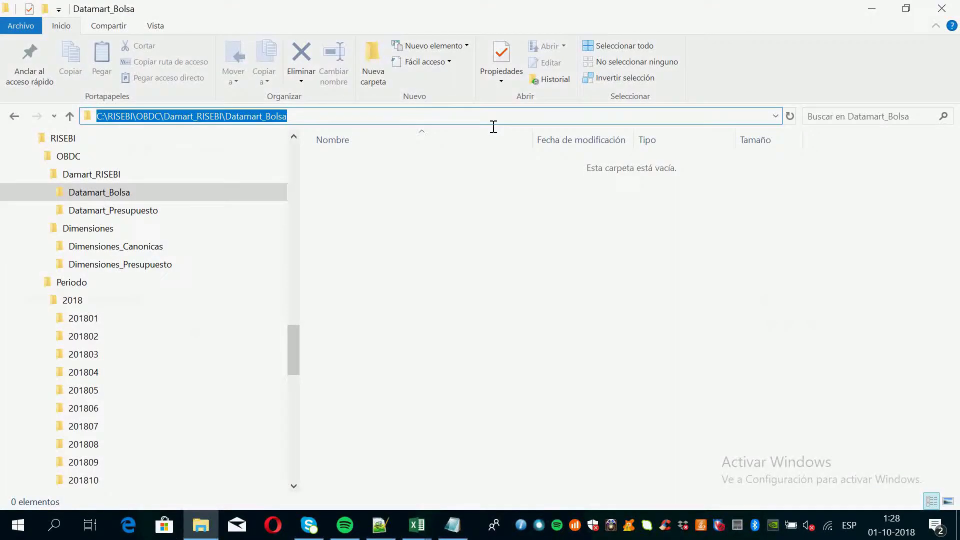
pyautogui.hotkey('alt', 'Tab')
pyautogui.hotkey('ctrl', 'Up')
# Step: Replace the output directory in B9 with the Datamart_Bolsa path and copy it again
pyautogui.doubleClick(303, 271)
pyautogui.hotkey('shift', 'Home')
pyautogui.write('C:\\RISEBI\\OBDC\\Damart_RISEBI\\Datamart_Bolsa')
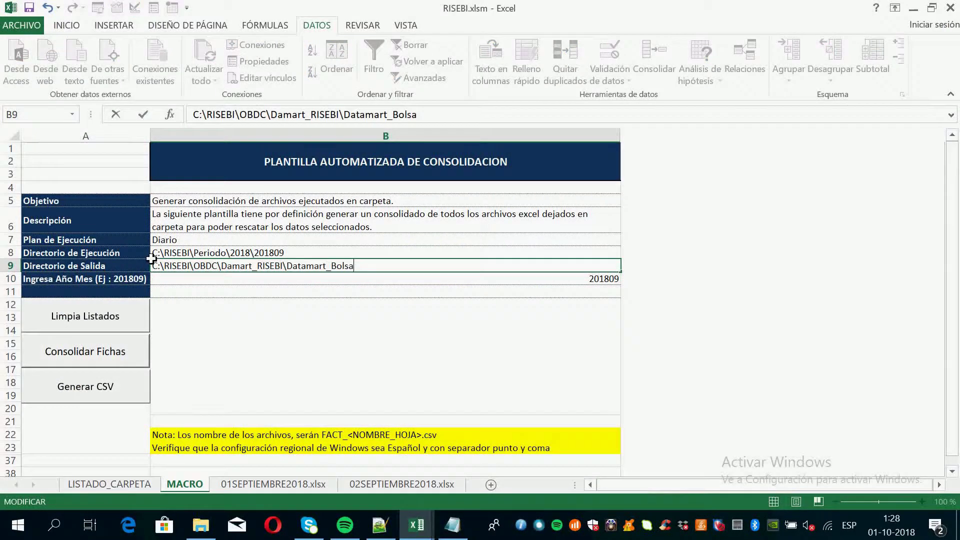
pyautogui.press('Return')
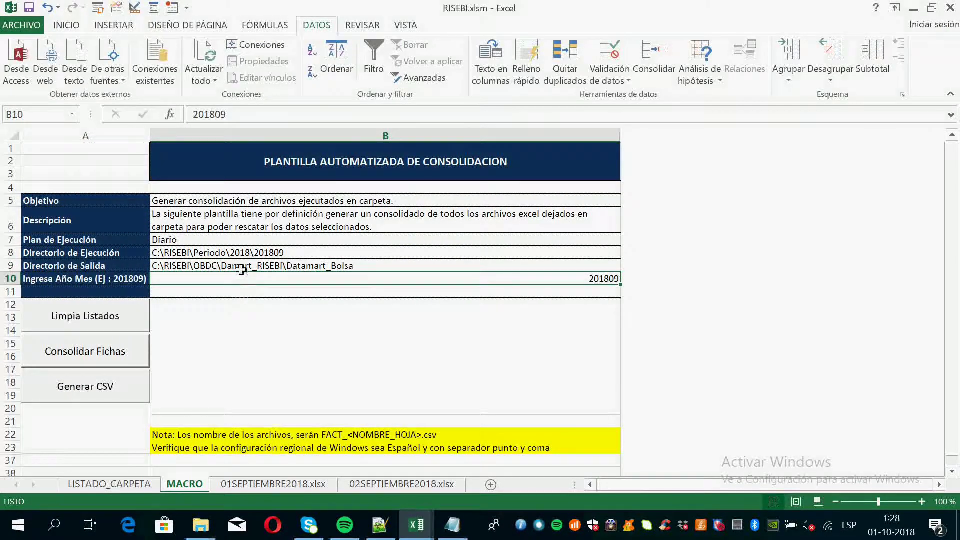
pyautogui.moveTo(240, 268); pyautogui.dragTo(152, 271)
pyautogui.click(195, 269)
pyautogui.moveTo(423, 114); pyautogui.dragTo(193, 114)
pyautogui.hotkey('ctrl', 'c')
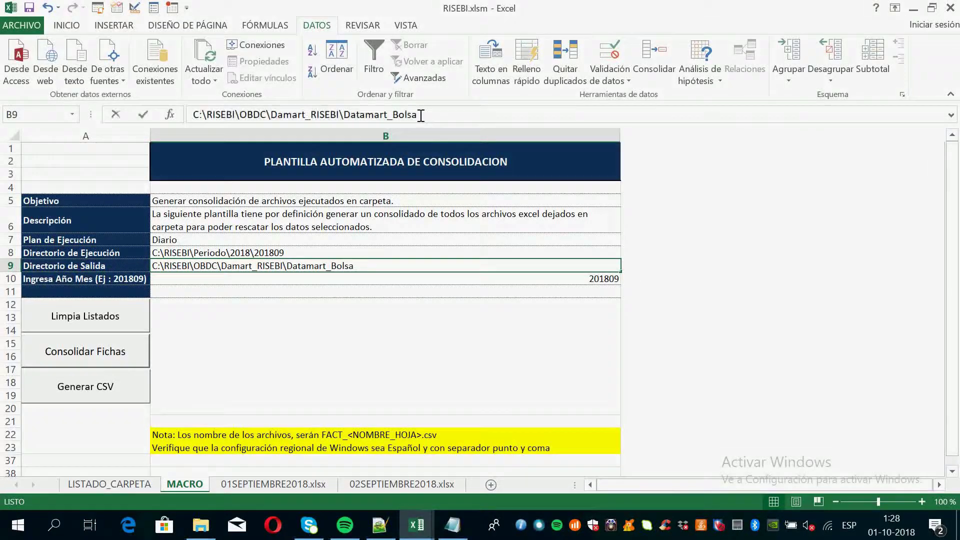
pyautogui.press('Return')
pyautogui.hotkey('alt', 'Tab')
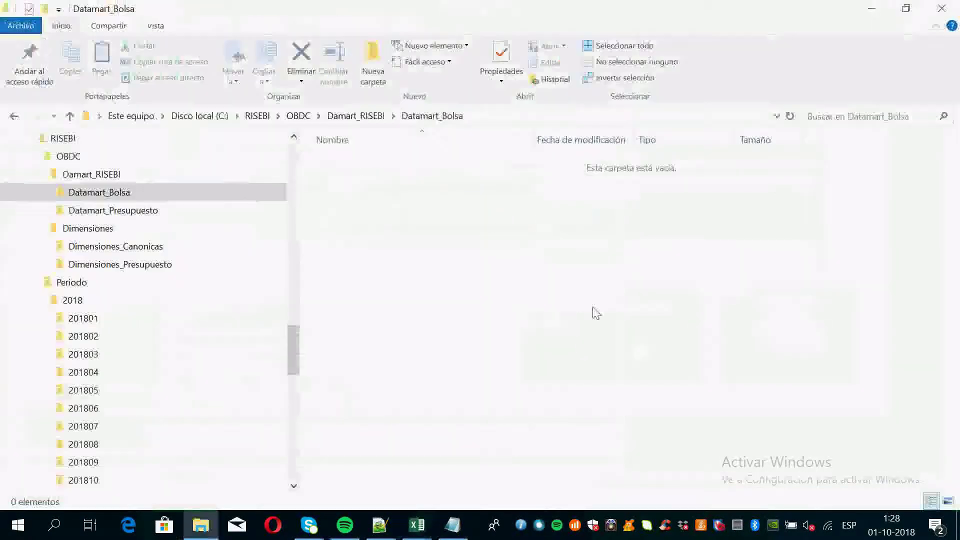
# Step: Paste the Datamart_Bolsa path into the Notepad notes, close the folder window, and start CSV generation
pyautogui.click(454, 525)
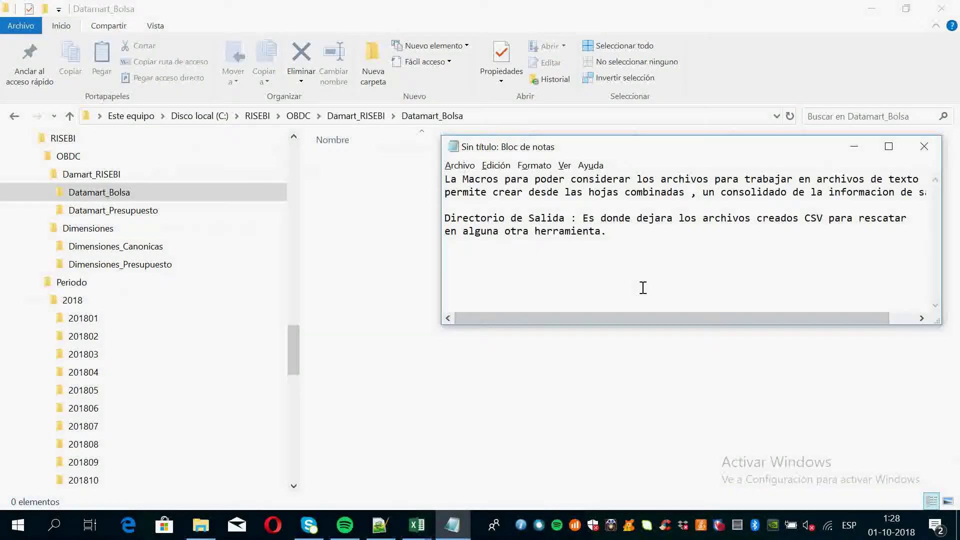
pyautogui.hotkey('ctrl', 'v')
pyautogui.press('Return')
pyautogui.click(405, 354)
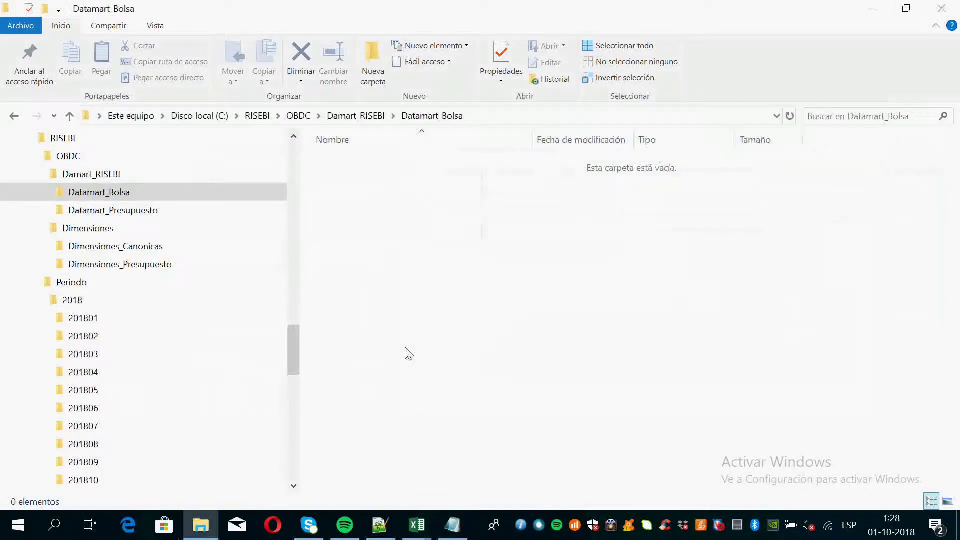
pyautogui.click(947, 7)
pyautogui.click(343, 271)
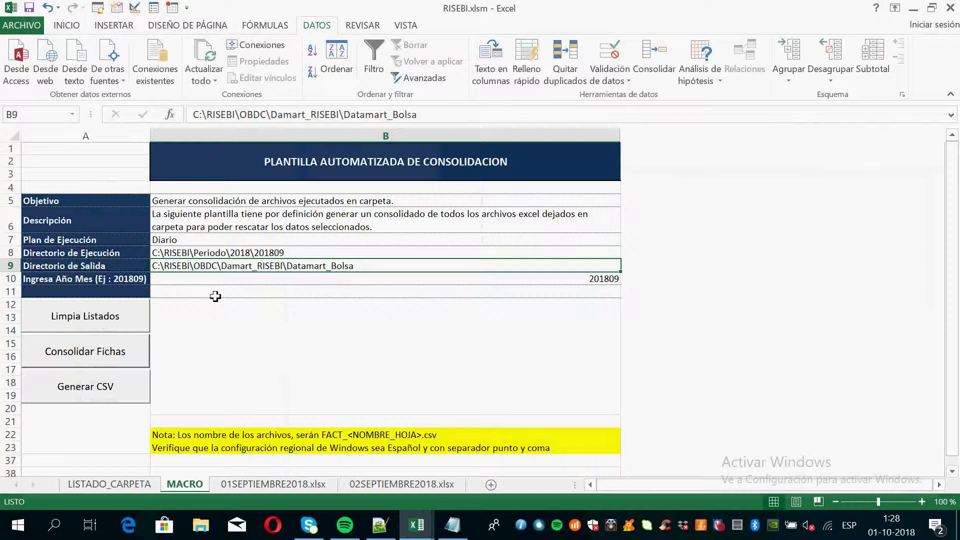
pyautogui.click(102, 395)
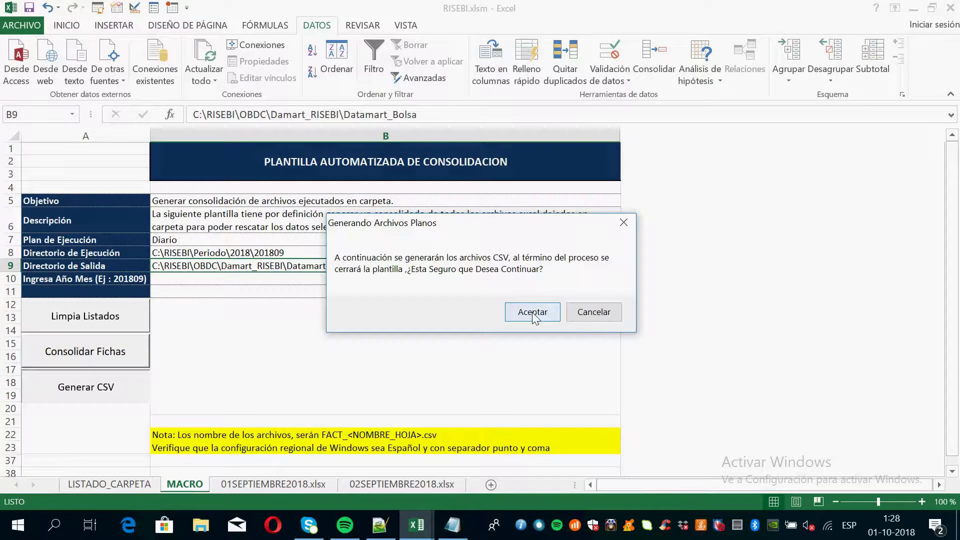
# Step: Confirm generating the CSV files and accept the follow-up warning
pyautogui.click(533, 317)
pyautogui.click(447, 302)
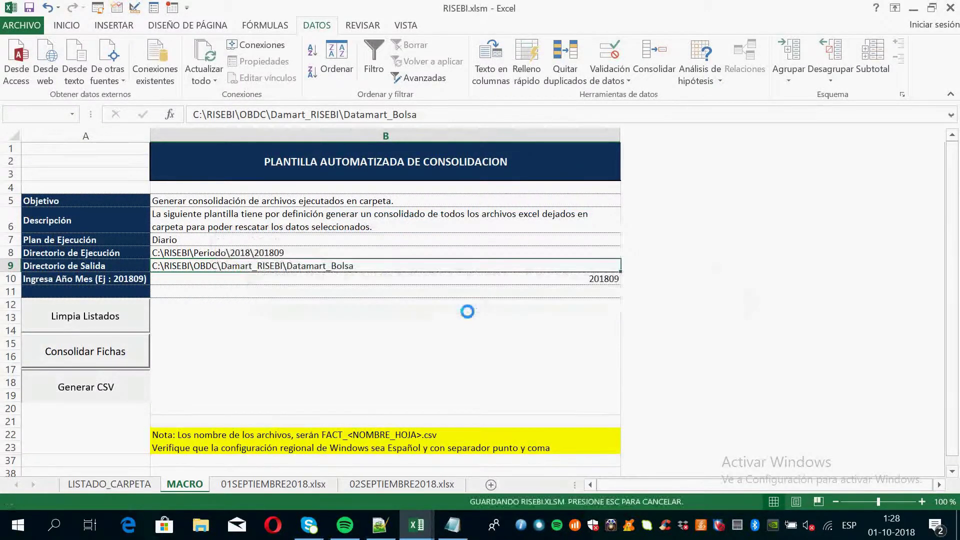
pyautogui.hotkey('alt', 'Tab')
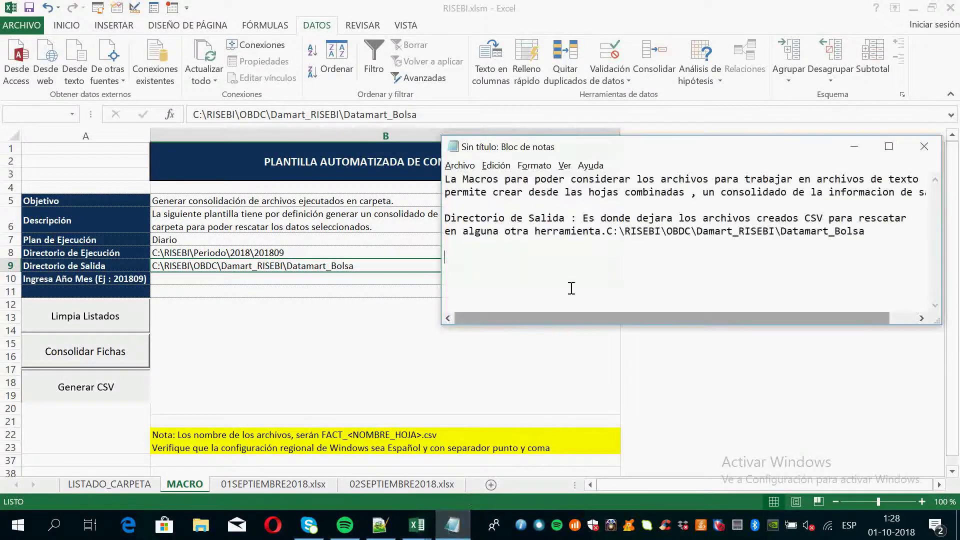
# Step: Note 'aceptar las condiciones, revisaremos los archivos.', close the empty Excel window and open File Explorer
pyautogui.write('acvep')
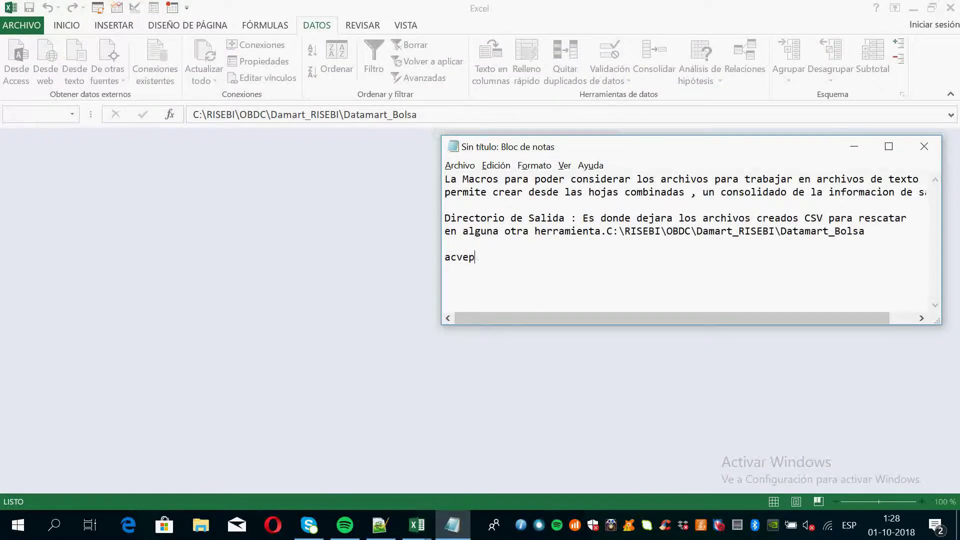
pyautogui.write('onsi')
pyautogui.write('iciones')
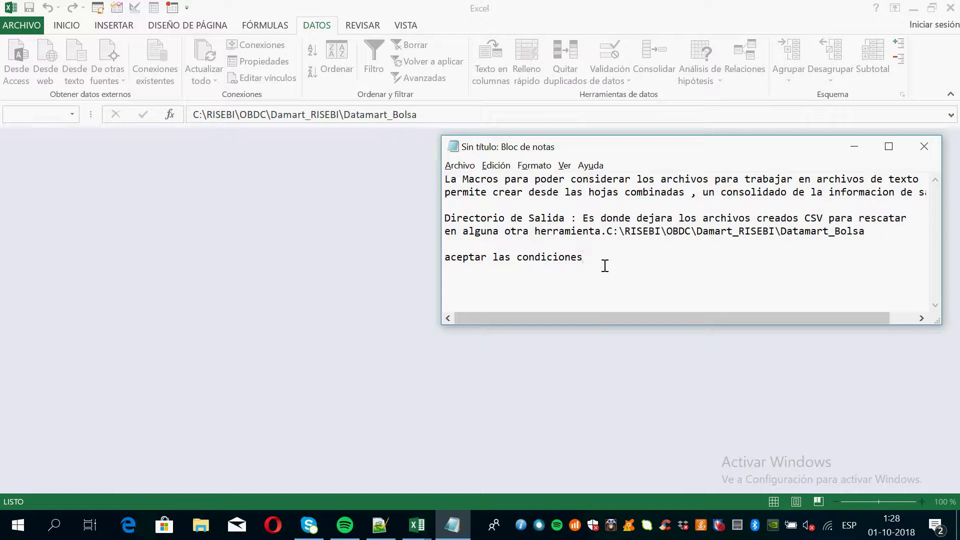
pyautogui.write('isaremos los archivos.')
pyautogui.click(854, 146)
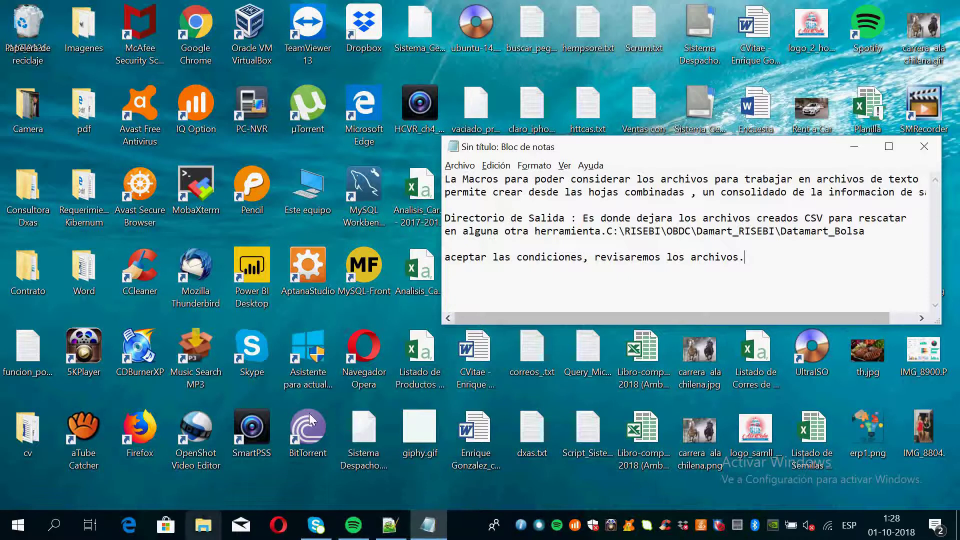
pyautogui.click(232, 490)
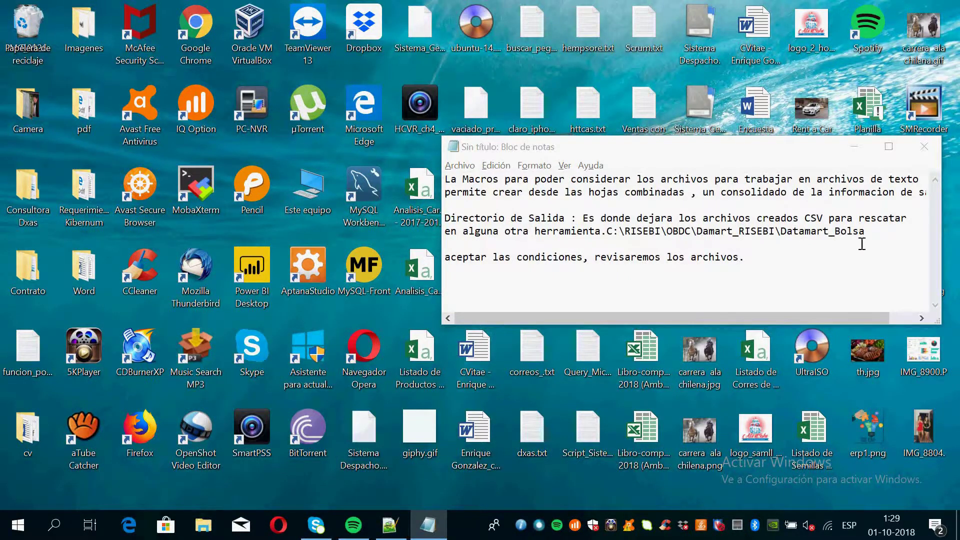
pyautogui.press('super+e')
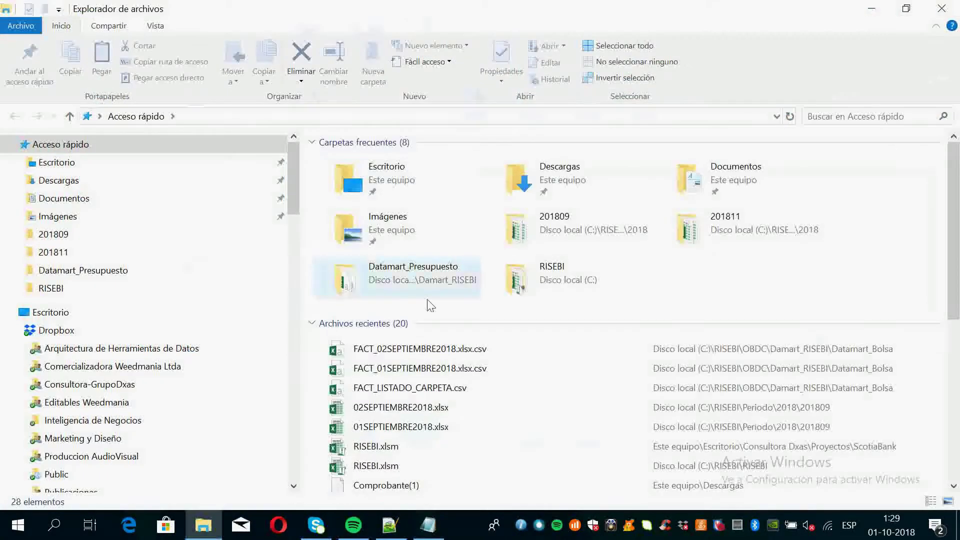
# Step: Browse RISEBI > OBDC > Damart_RISEBI > Datamart_Bolsa and open FACT_LISTADO_CARPETA.csv in Excel
pyautogui.doubleClick(532, 280)
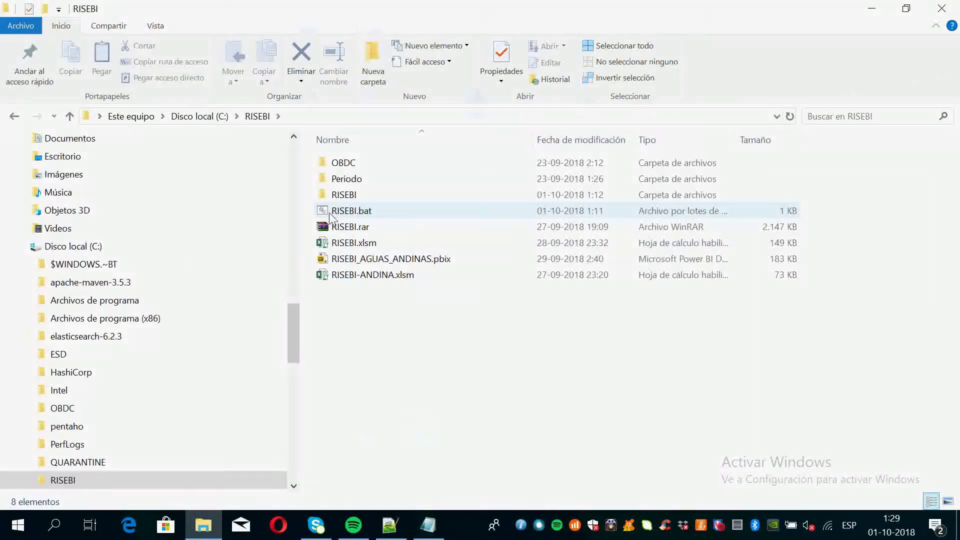
pyautogui.doubleClick(357, 165)
pyautogui.click(368, 169)
pyautogui.doubleClick(368, 170)
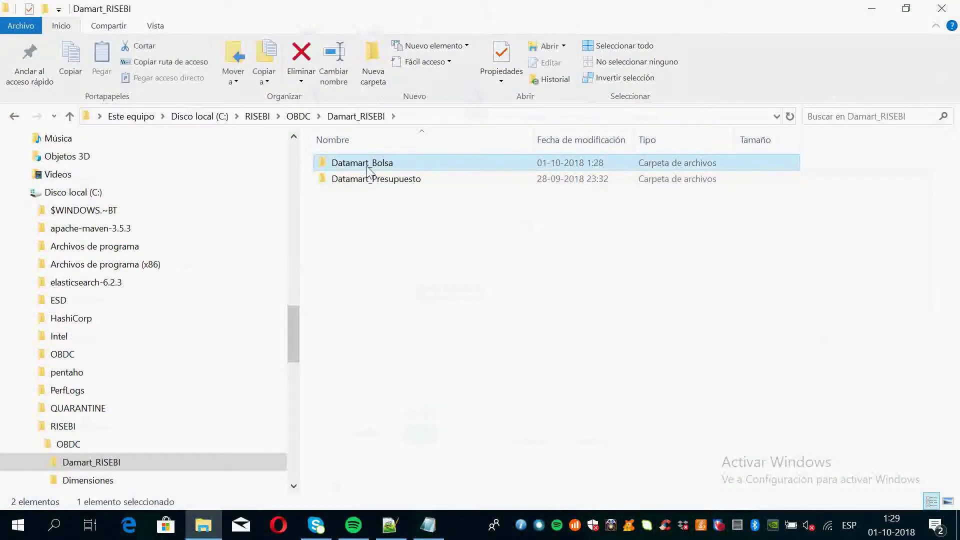
pyautogui.doubleClick(370, 168)
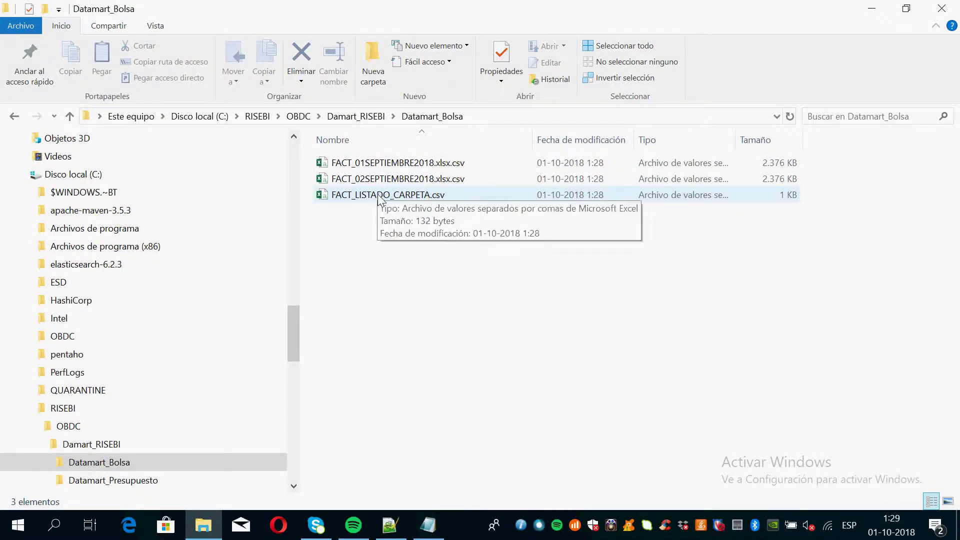
pyautogui.click(378, 195)
pyautogui.doubleClick(376, 197)
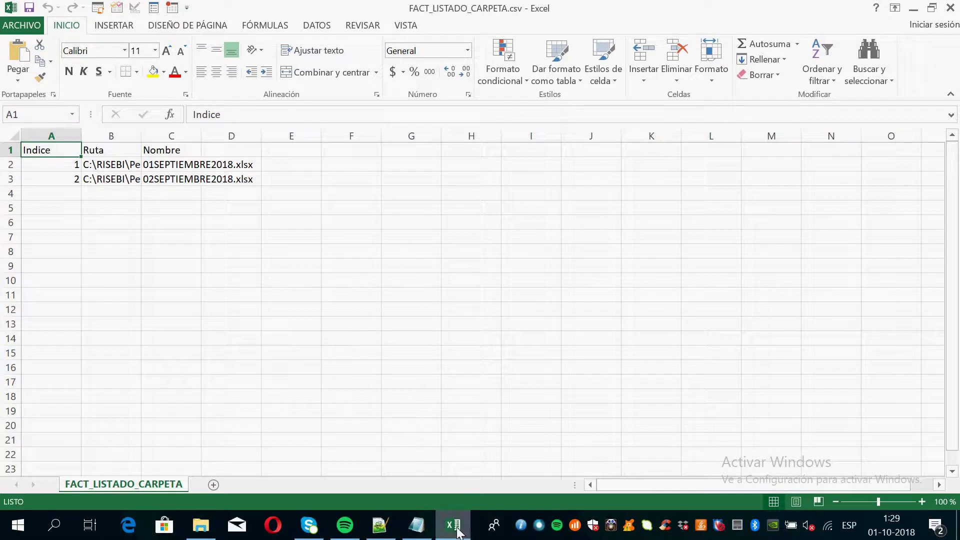
# Step: Replace the Notepad text with 'Los archivos que se ejecutarao' and close the FACT_LISTADO_CARPETA.csv workbook
pyautogui.click(417, 525)
pyautogui.moveTo(598, 292); pyautogui.dragTo(405, 192)
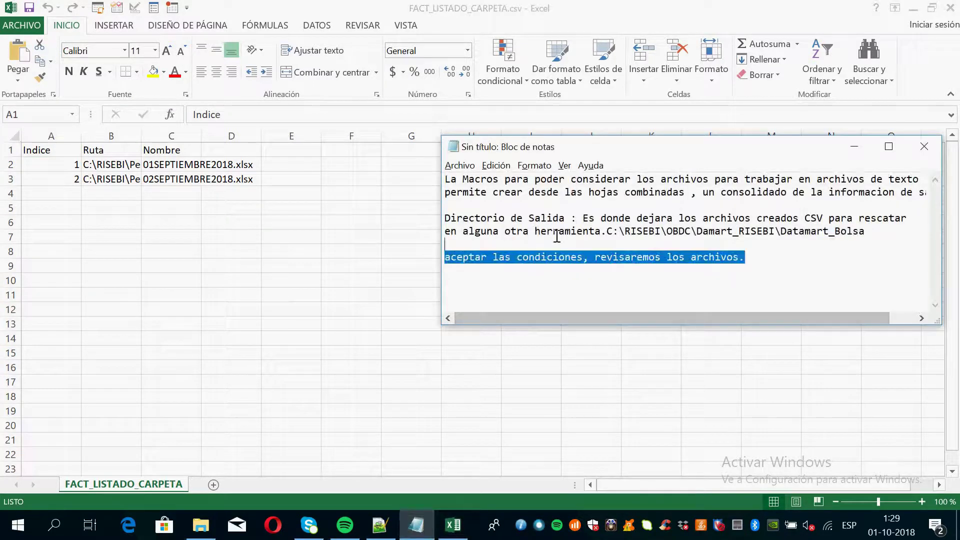
pyautogui.write('Los ')
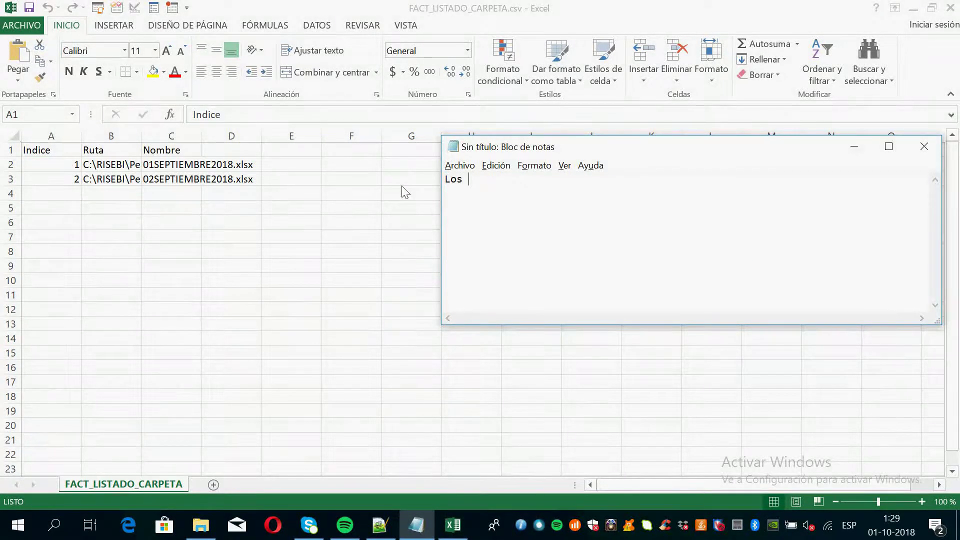
pyautogui.write('archivos que se ejecutaraon')
pyautogui.hotkey('alt', 'Tab')
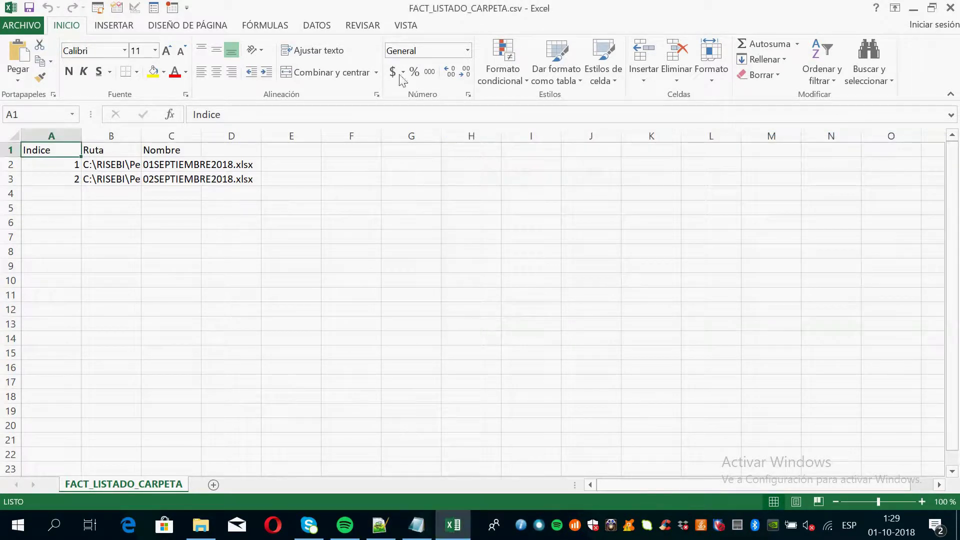
pyautogui.click(954, 7)
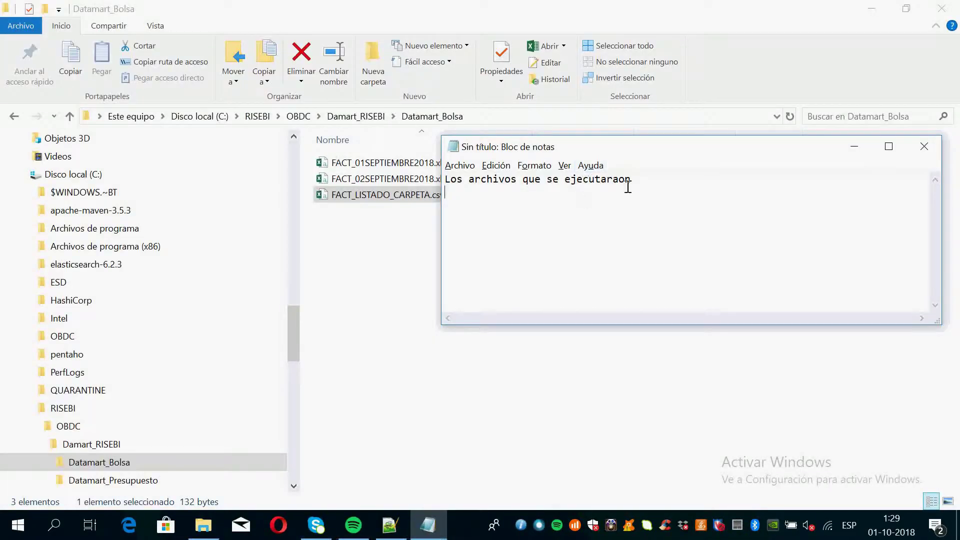
# Step: Fix the note to 'ejecutaron', open FACT_01SEPTIEMBRE2018.xlsx.csv, autofit column Y, then close without saving
pyautogui.press('BackSpace')
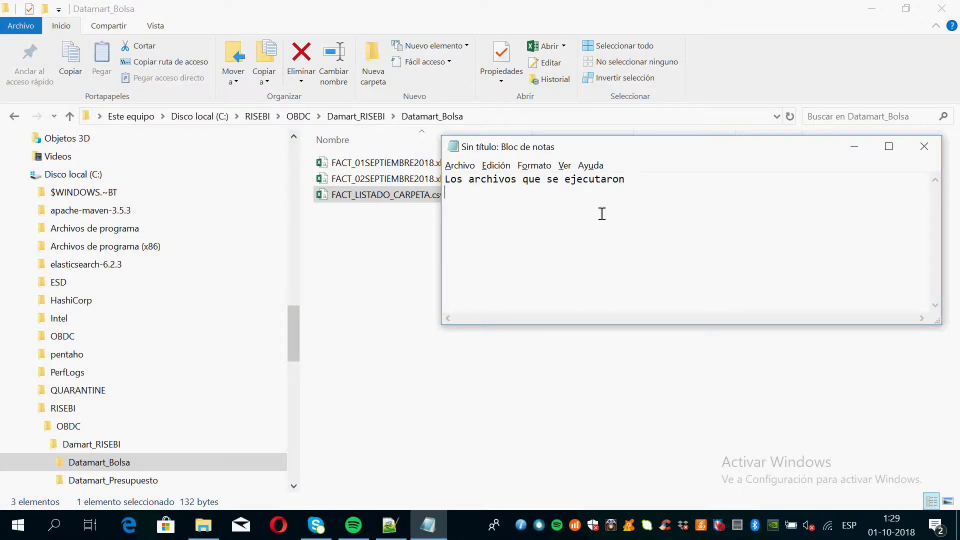
pyautogui.click(363, 230)
pyautogui.doubleClick(365, 164)
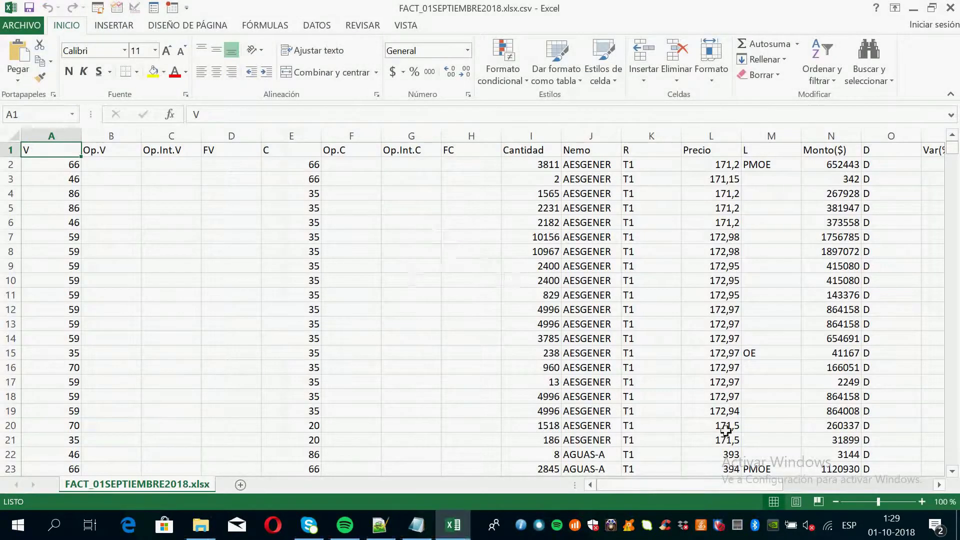
pyautogui.moveTo(718, 483); pyautogui.dragTo(868, 483)
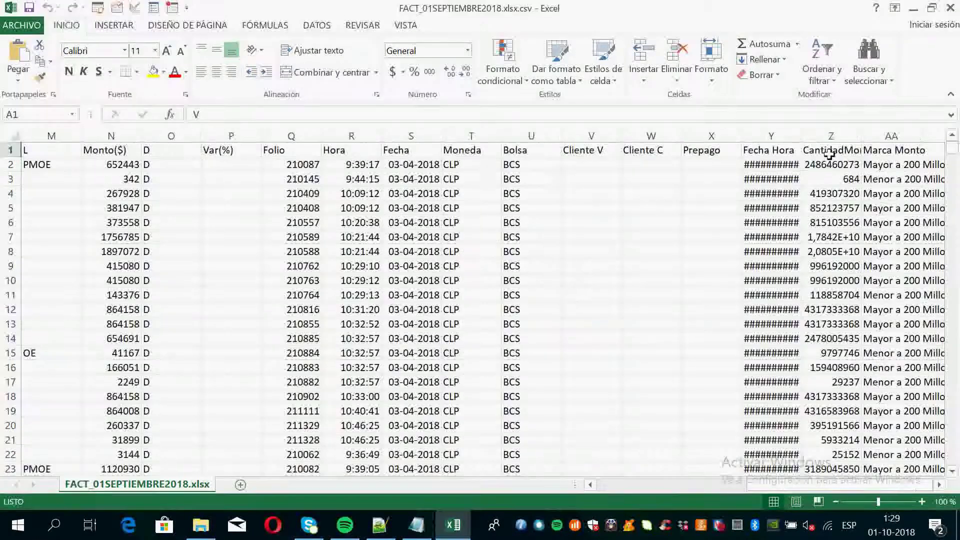
pyautogui.doubleClick(806, 143)
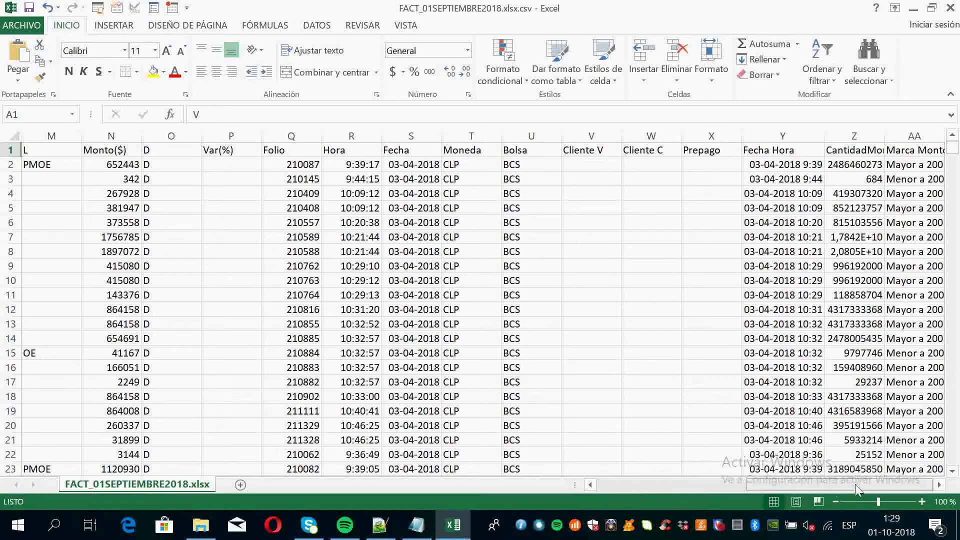
pyautogui.click(950, 7)
pyautogui.click(478, 282)
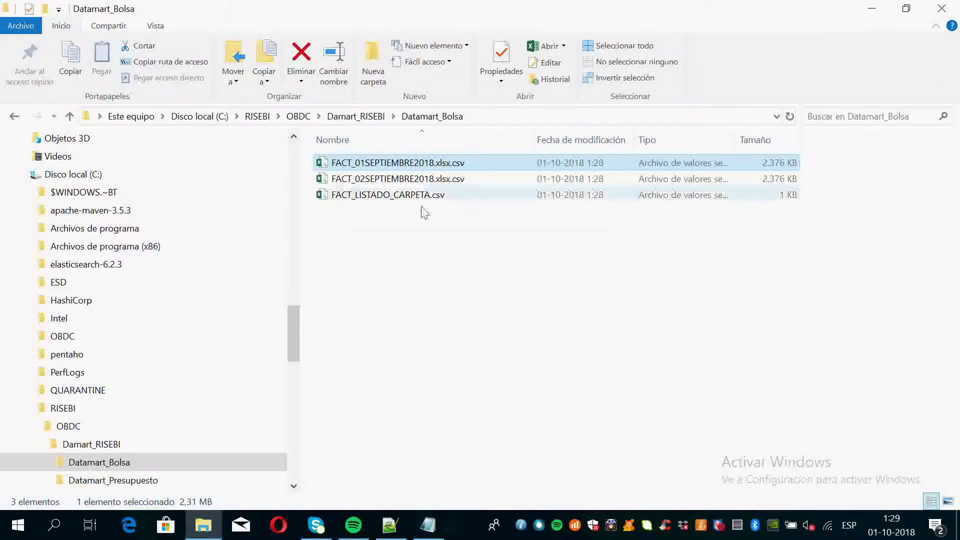
# Step: Add the line 'y Las hojas que se han trabajado tambien estan consideradas.' to the note
pyautogui.click(429, 525)
pyautogui.write('y Las')
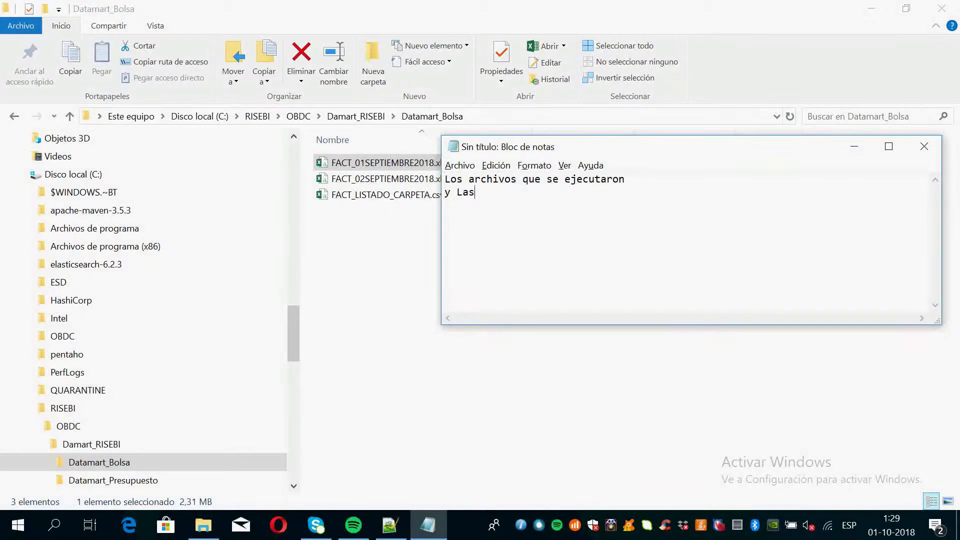
pyautogui.write('jho')
pyautogui.press('BackSpace')
pyautogui.press('BackSpace')
pyautogui.press('BackSpace')
pyautogui.write('hojas que se han trabajado')
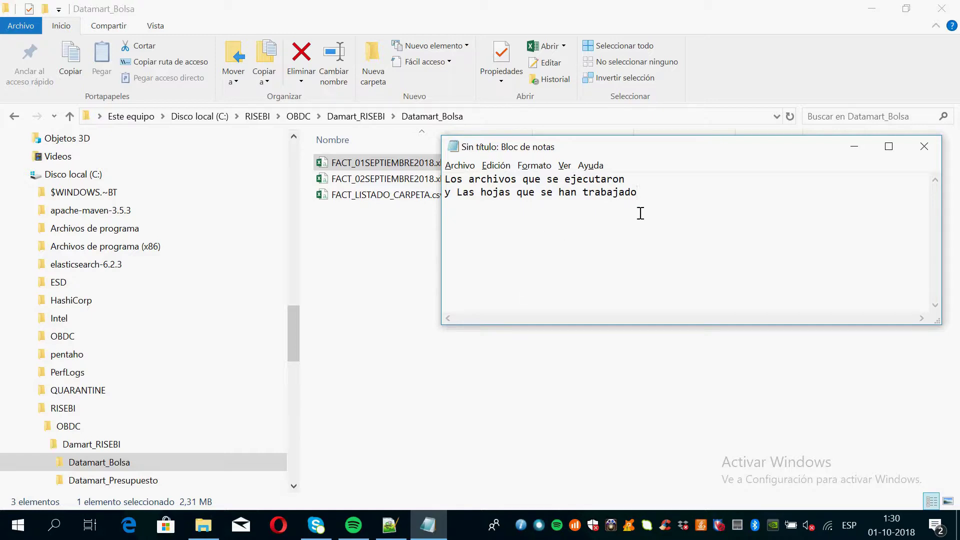
pyautogui.write('boie')
pyautogui.write('iderar')
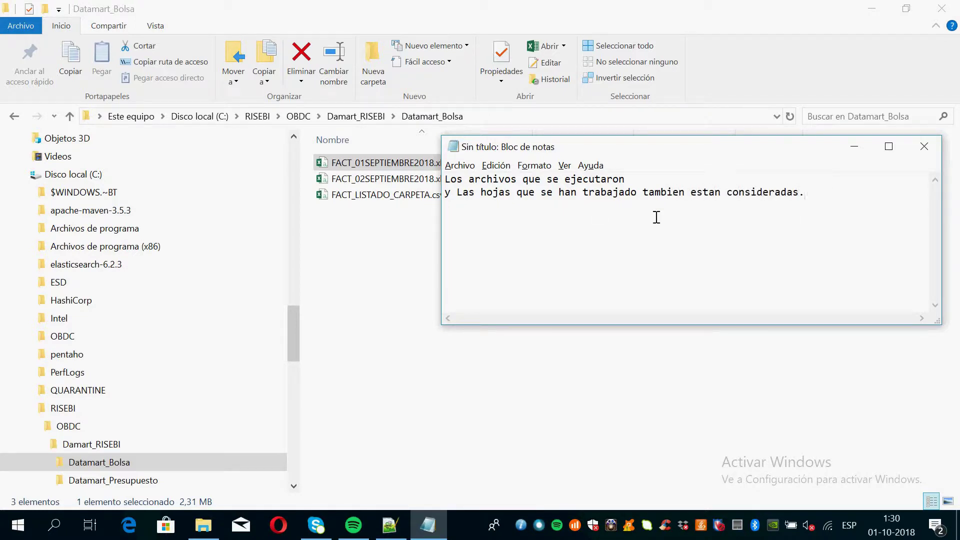
# Step: Clear the whole two-line note and begin a new message reading 'Seguire'
pyautogui.moveTo(844, 206); pyautogui.dragTo(455, 163)
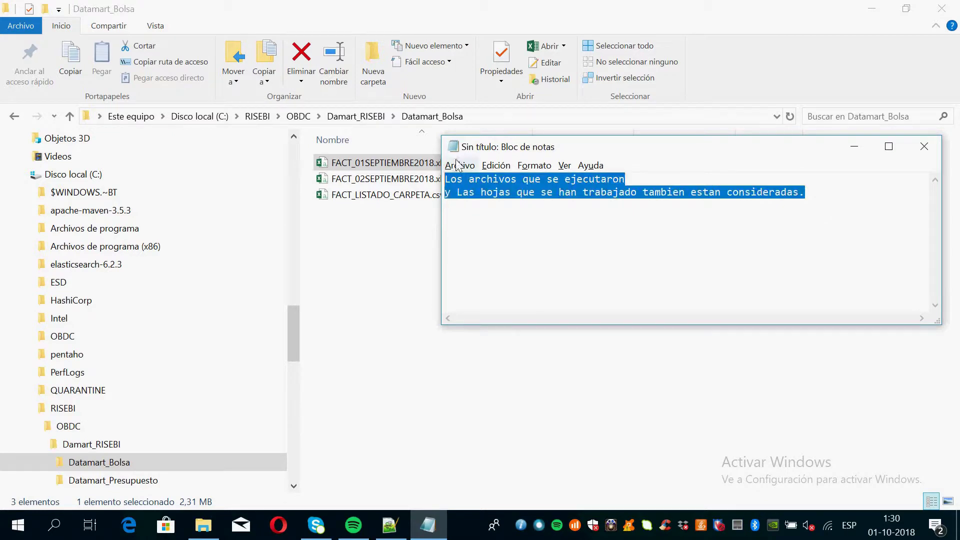
pyautogui.press('Delete')
pyautogui.write('Gr')
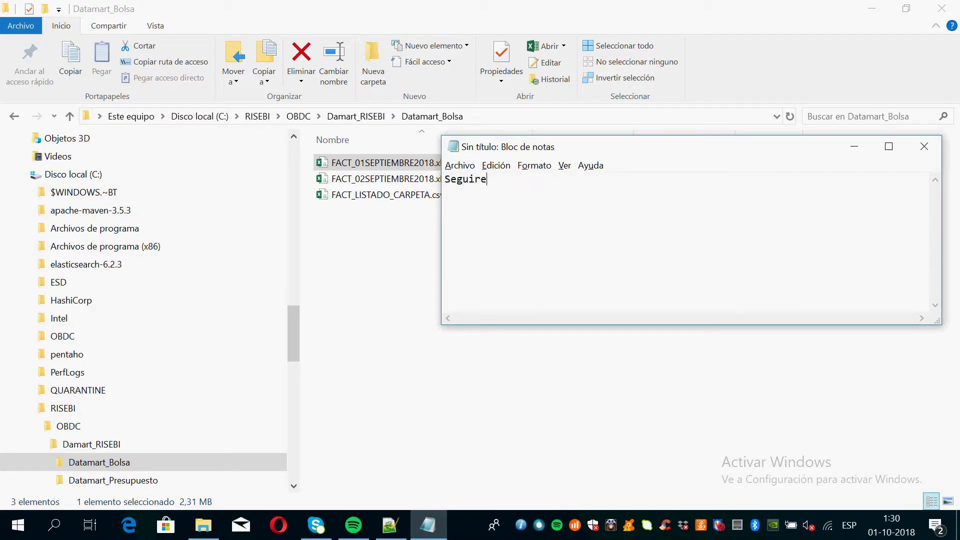
pyautogui.write('mos')
# Step: Finish the follow-up sentence ending 'los proximos dias', then replace it with a thank-you line ending '2018'
pyautogui.write('los proximos dias.')
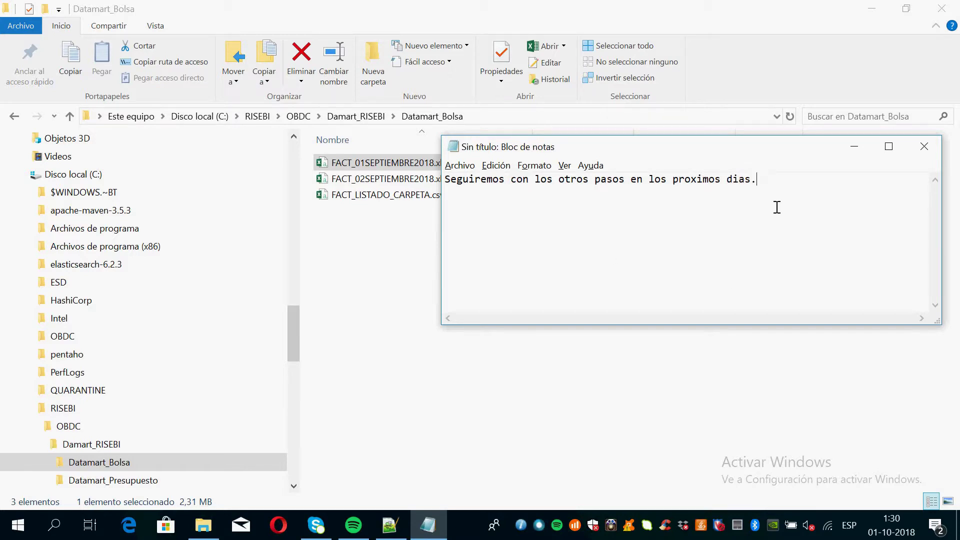
pyautogui.hotkey('ctrl', 'a')
pyautogui.write('Muchas Graciaspor a')
pyautogui.press('BackSpace')
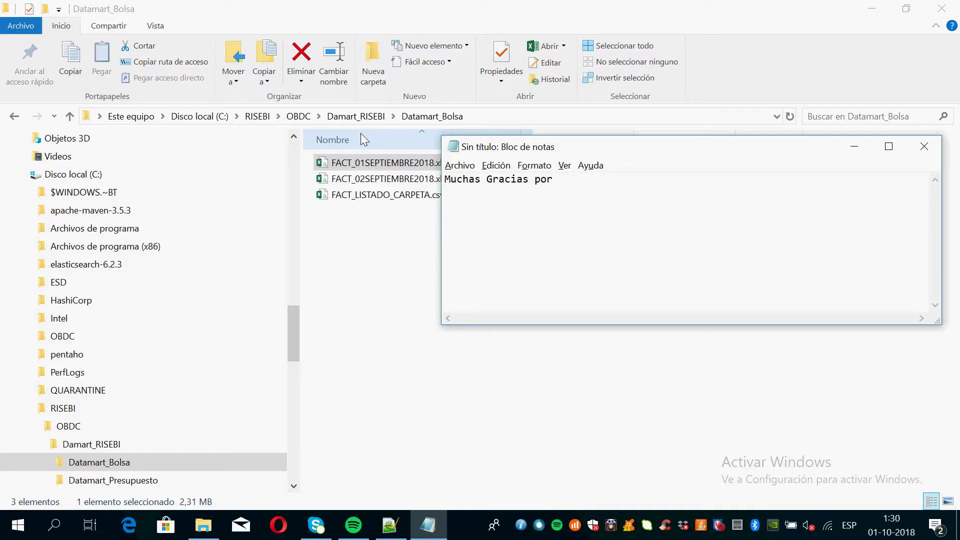
pyautogui.write('Confiar en')
pyautogui.write(' Consul')
pyautogui.write('tora Dxas')
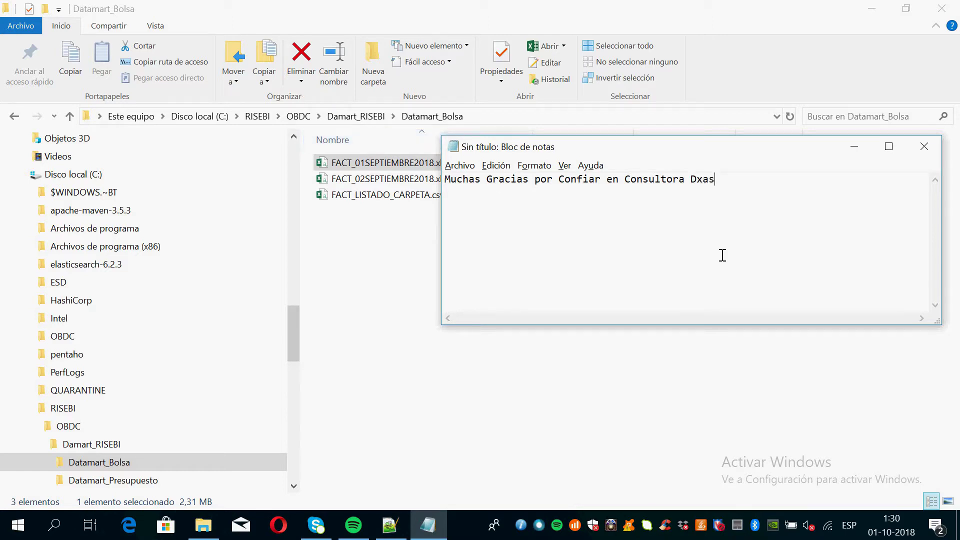
pyautogui.write('..')
pyautogui.write(' 2018')
# Step: Delete the thank-you line and minimize Notepad to reveal Datamart_Bolsa's three CSV files
pyautogui.moveTo(772, 186); pyautogui.dragTo(350, 183)
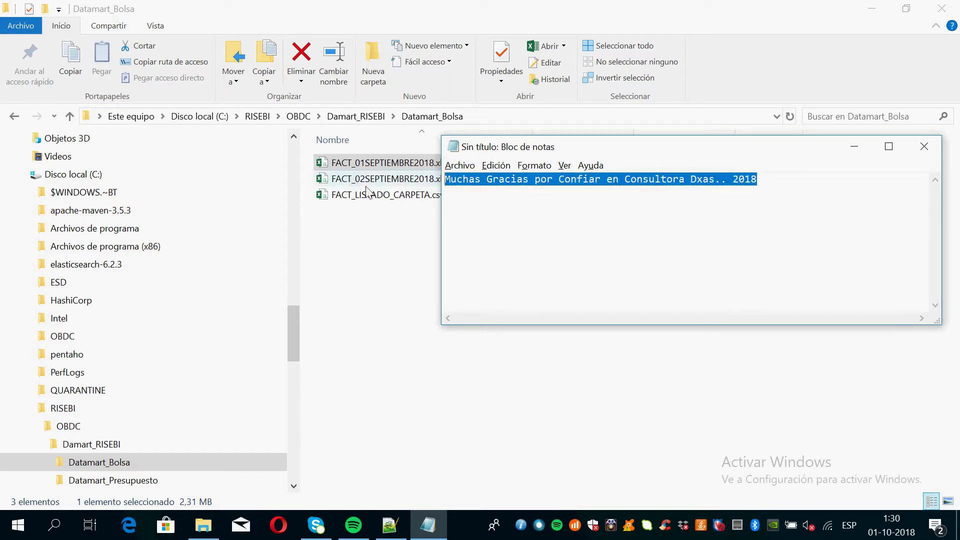
pyautogui.press('BackSpace')
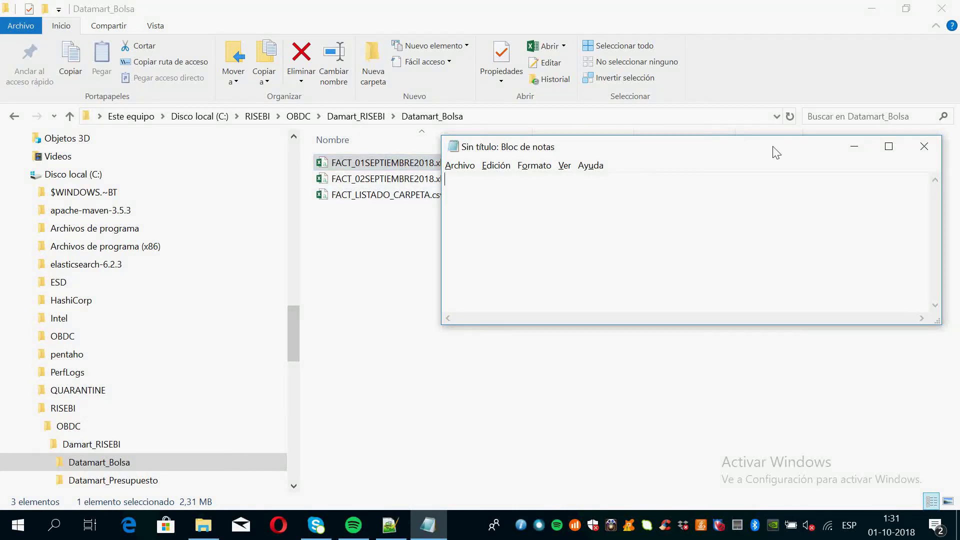
pyautogui.click(853, 146)
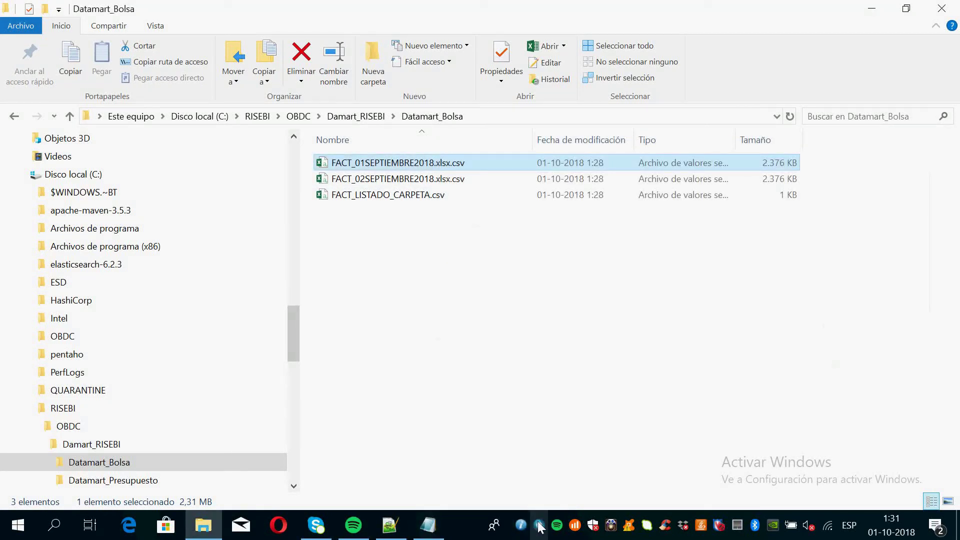